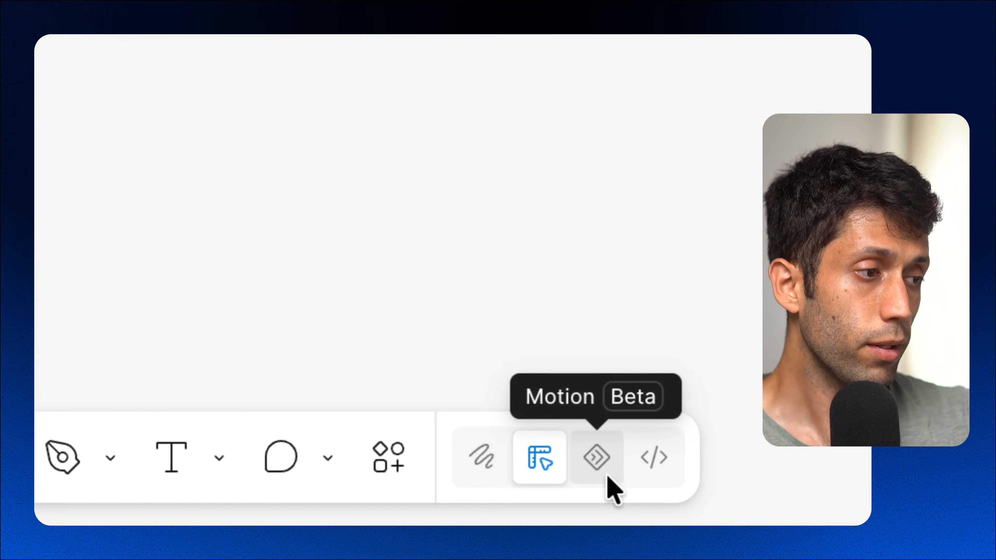
- Switch to Motion mode and draw a landscape frame about 700 × 414 on the empty canvas
click(597, 458)
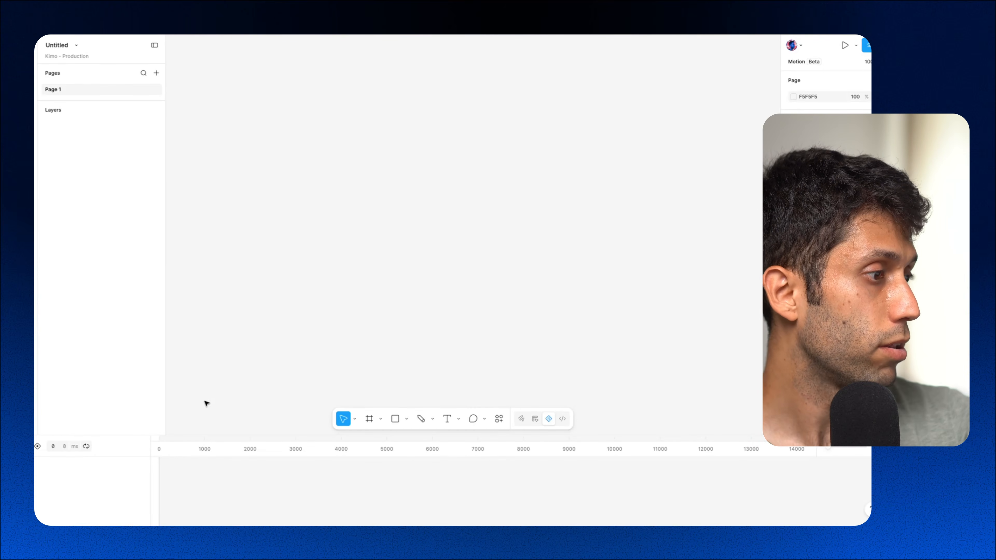
click(368, 419)
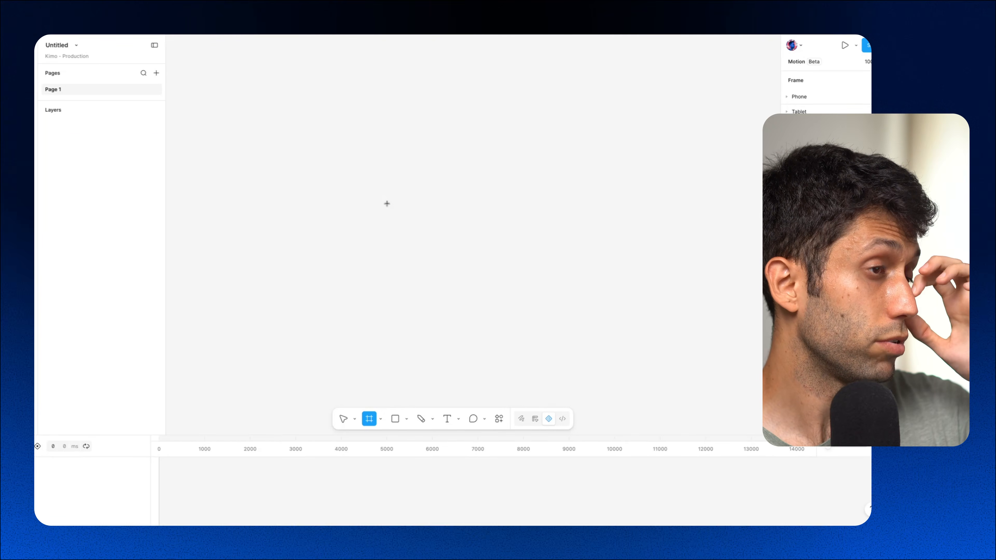
drag(395, 208, 715, 397)
scroll(575, 297, right, 3)
scroll(574, 296, down, 1)
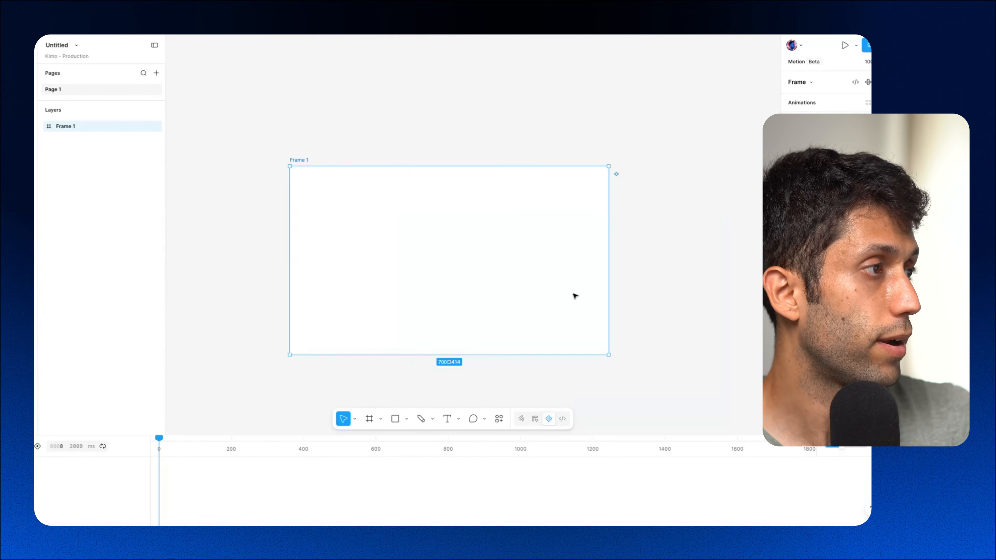
double_click(296, 158)
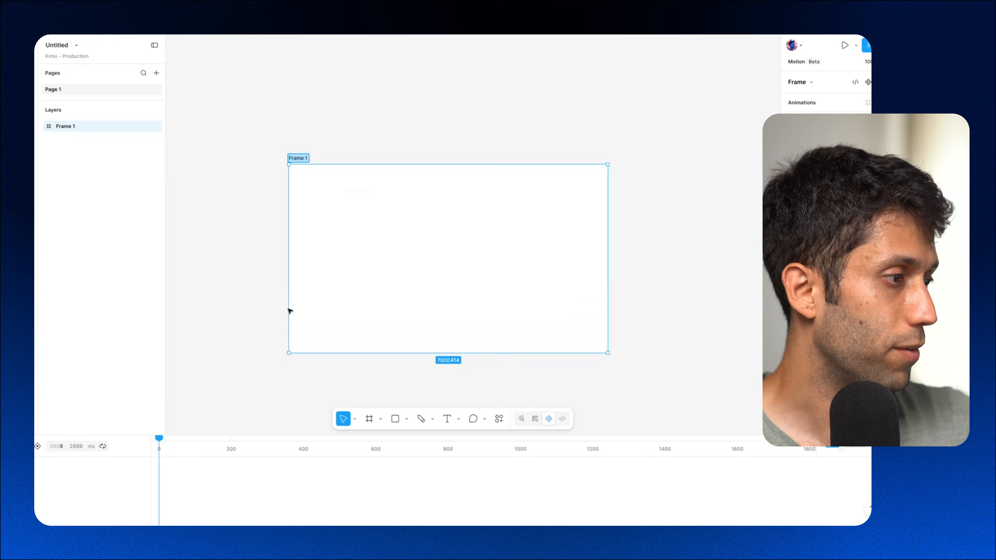
- Draw a circle about 161 × 161 with the Ellipse tool at the centre of the frame
click(400, 418)
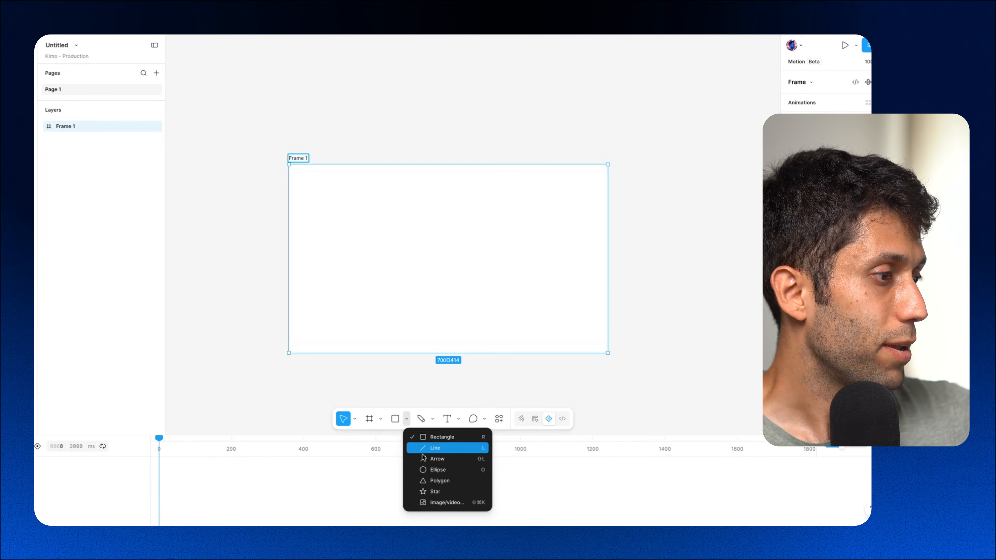
click(435, 470)
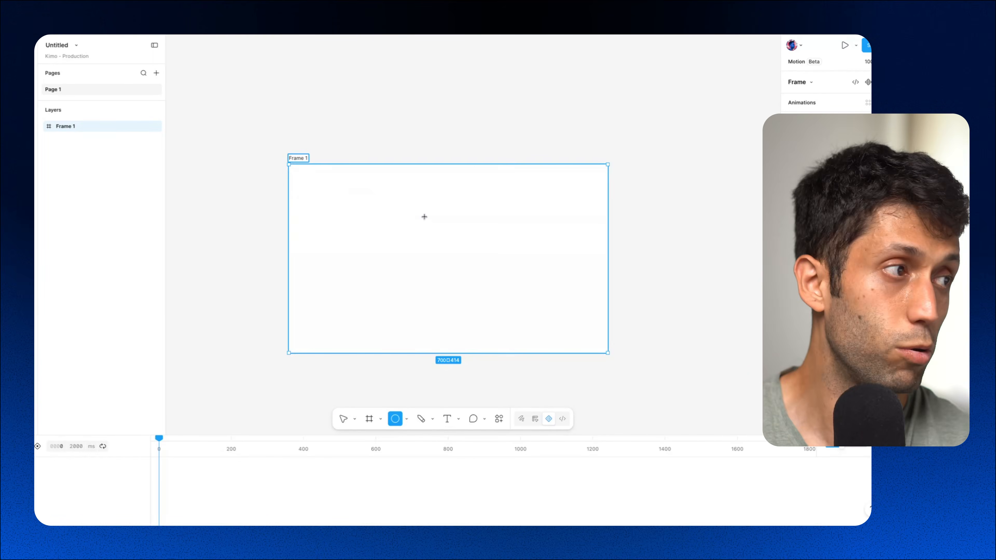
mouse_move(425, 217)
mouse_down()
mouse_move(498, 272)
mouse_move(460, 269)
mouse_up()
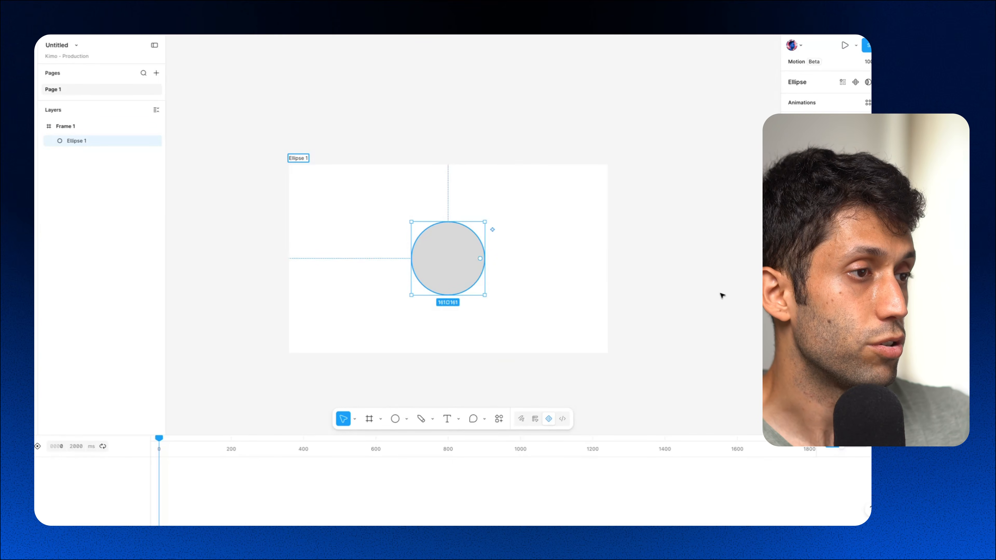
- Change the circle's fill colour to solid black, hex 000000
click(795, 329)
drag(698, 396, 655, 467)
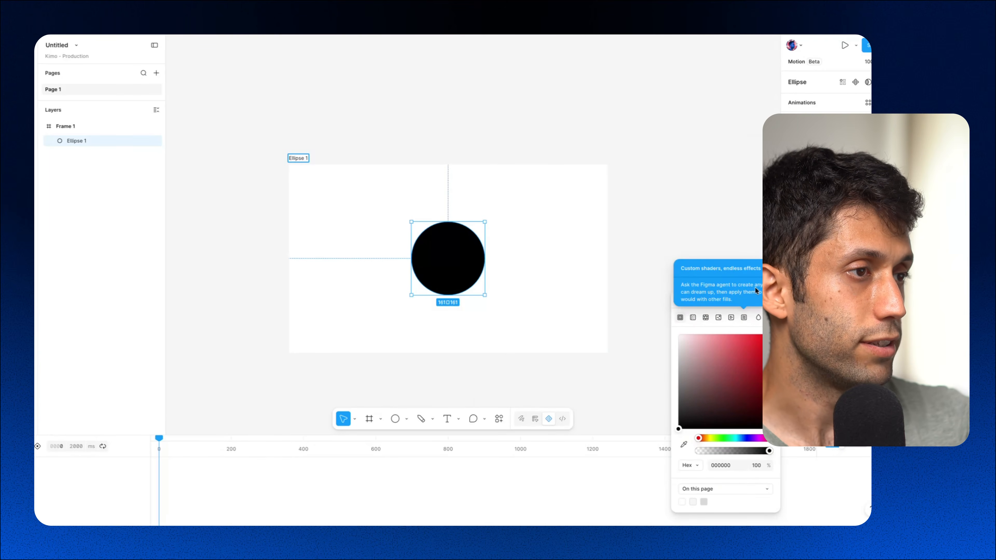
click(804, 269)
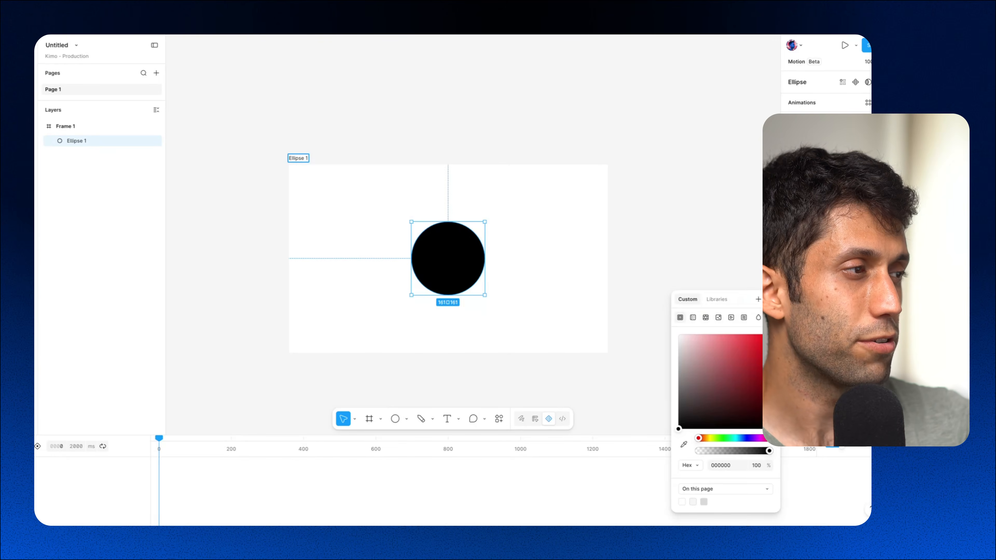
click(772, 300)
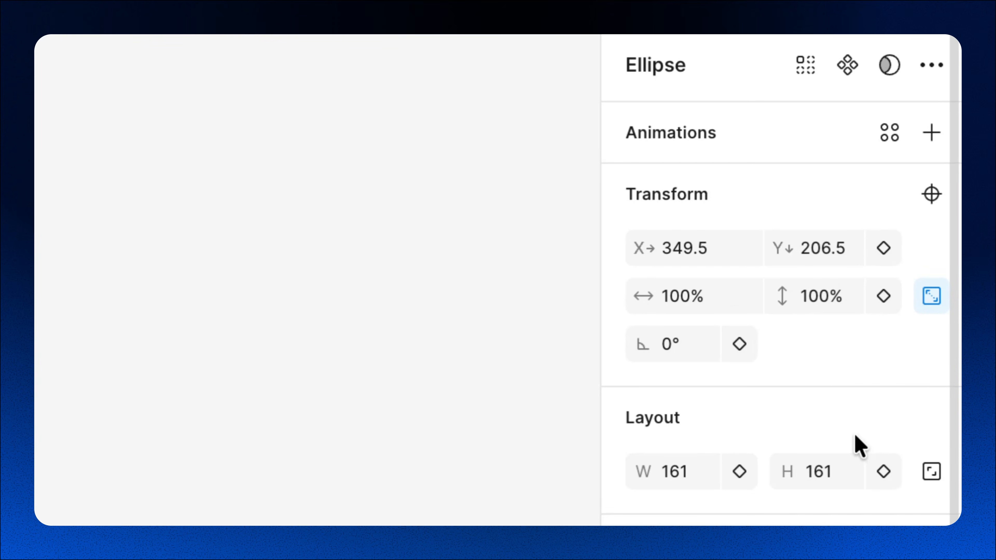
- Examine which of the circle's Transform, Layout and Appearance properties offer keyframes
scroll(790, 468, down, 5)
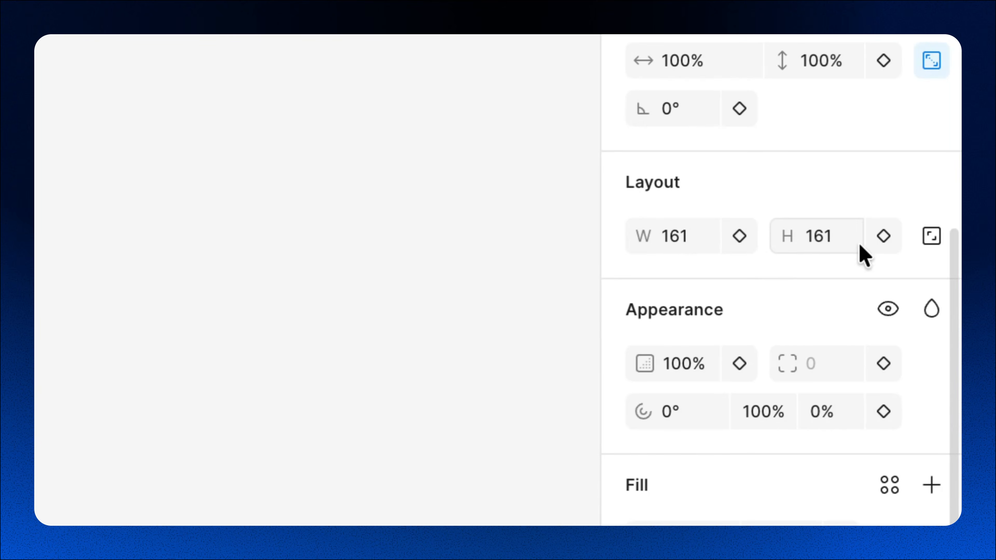
scroll(834, 241, up, 4)
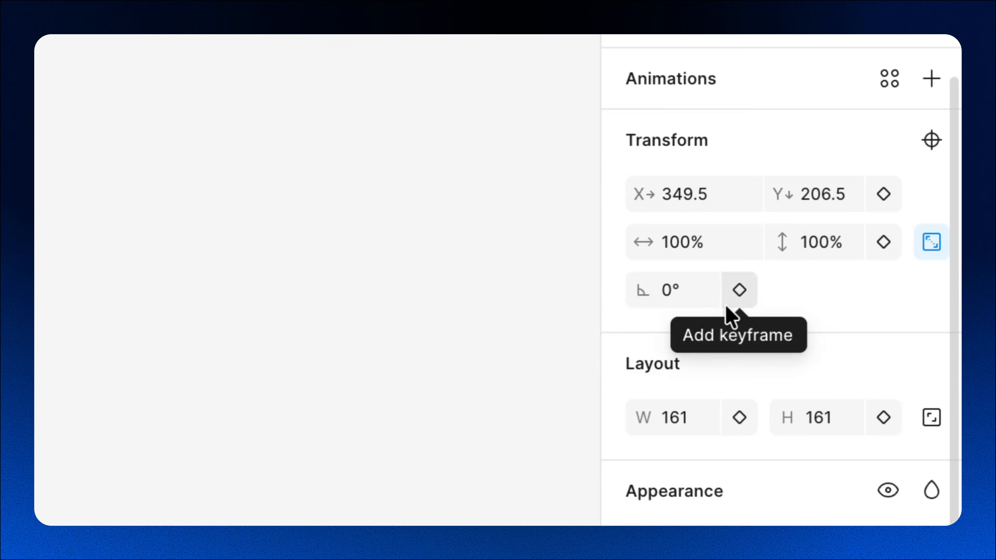
scroll(729, 310, down, 4)
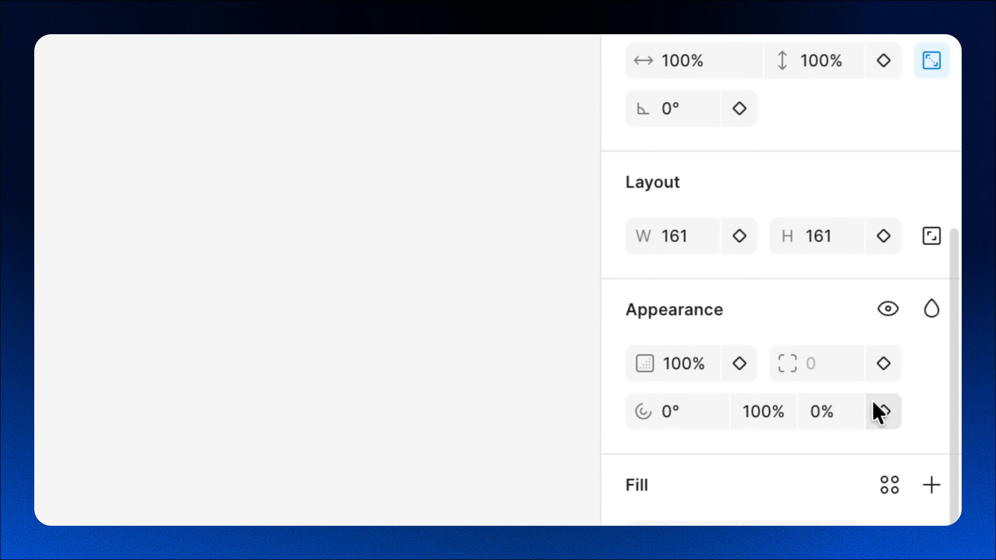
scroll(836, 476, up, 5)
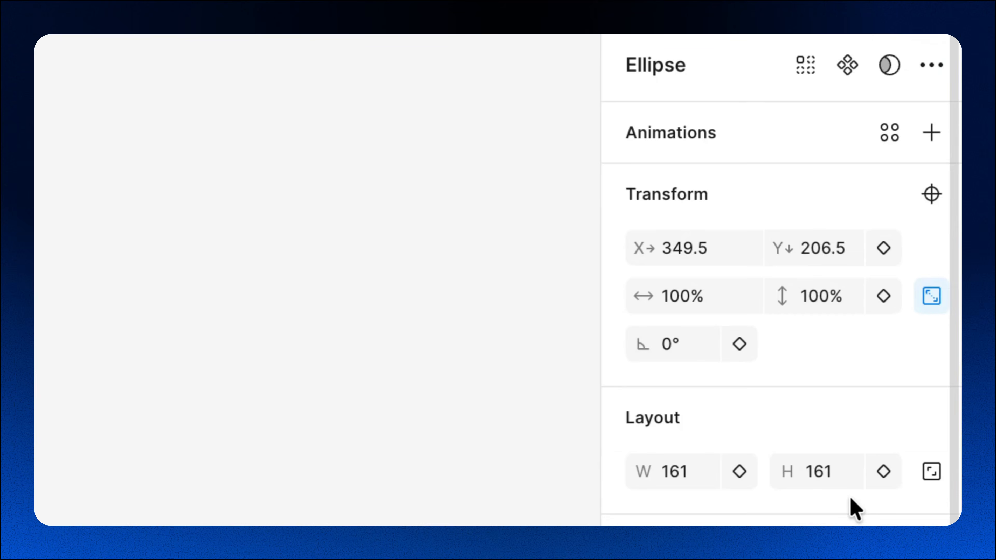
scroll(855, 508, down, 8)
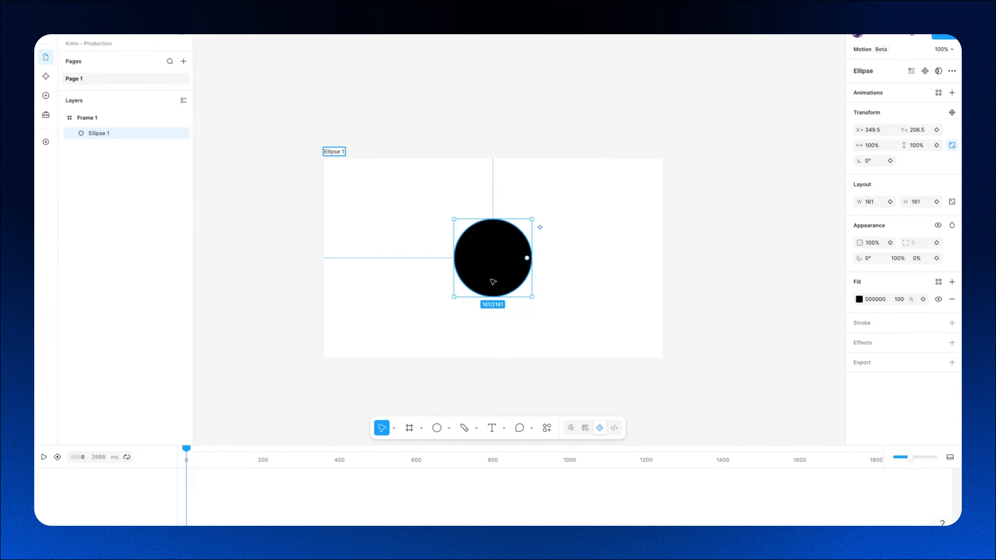
- Move the circle toward the frame's left side at X 154.5, Y 206.5, and turn on auto-keyframing
drag(494, 282, 397, 290)
drag(386, 277, 397, 279)
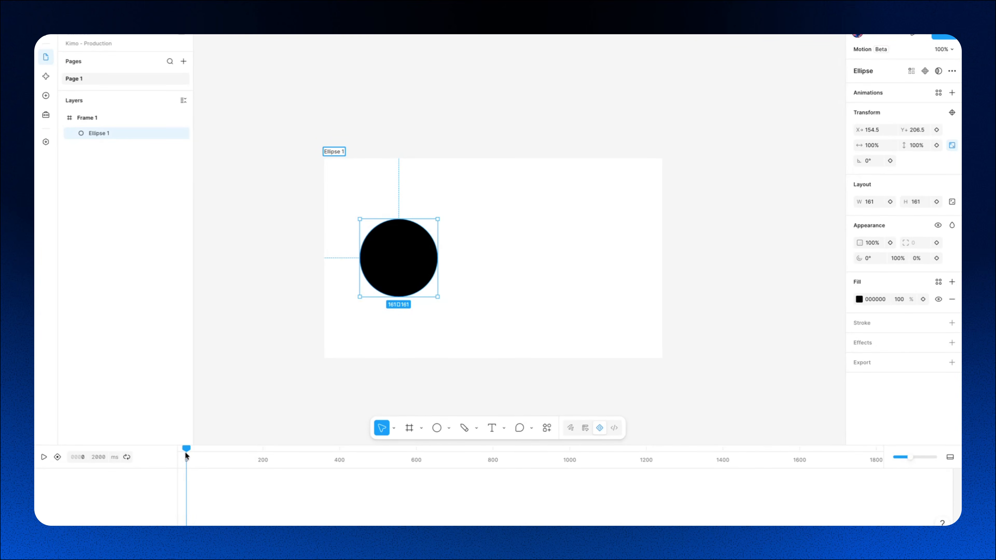
click(57, 457)
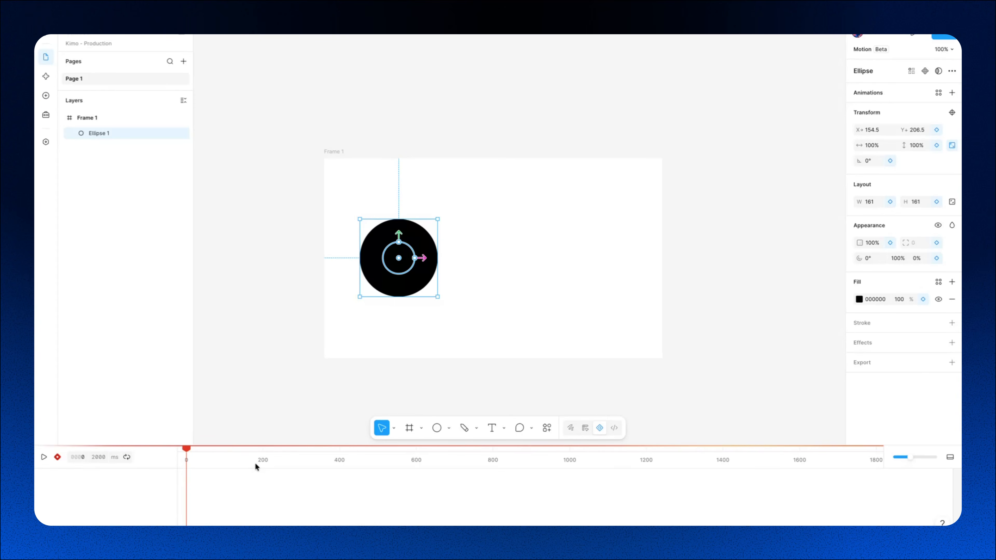
- At about 398 ms, keyframe the circle at position X 530.5, Y 206.5 with a scale of 160.2%
drag(255, 463, 338, 457)
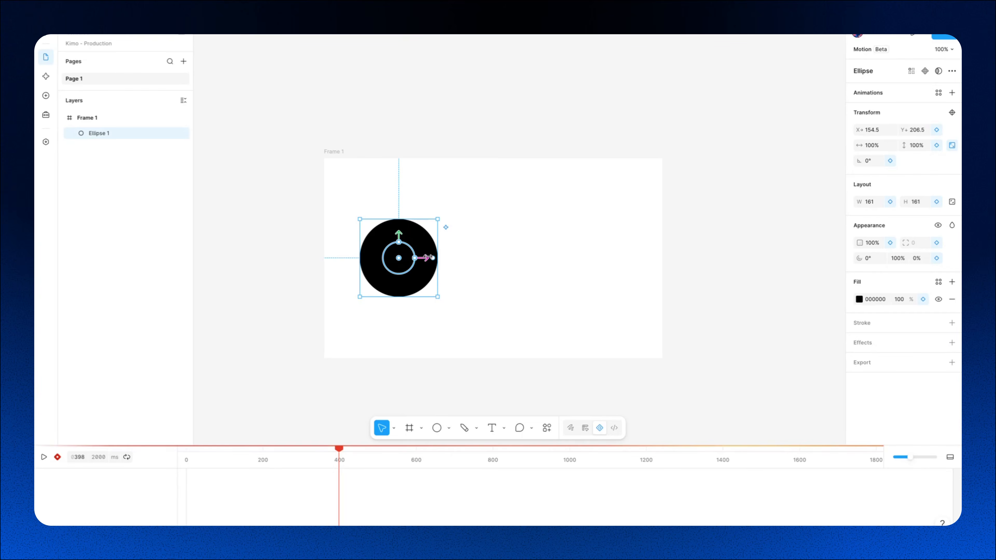
drag(431, 260, 545, 260)
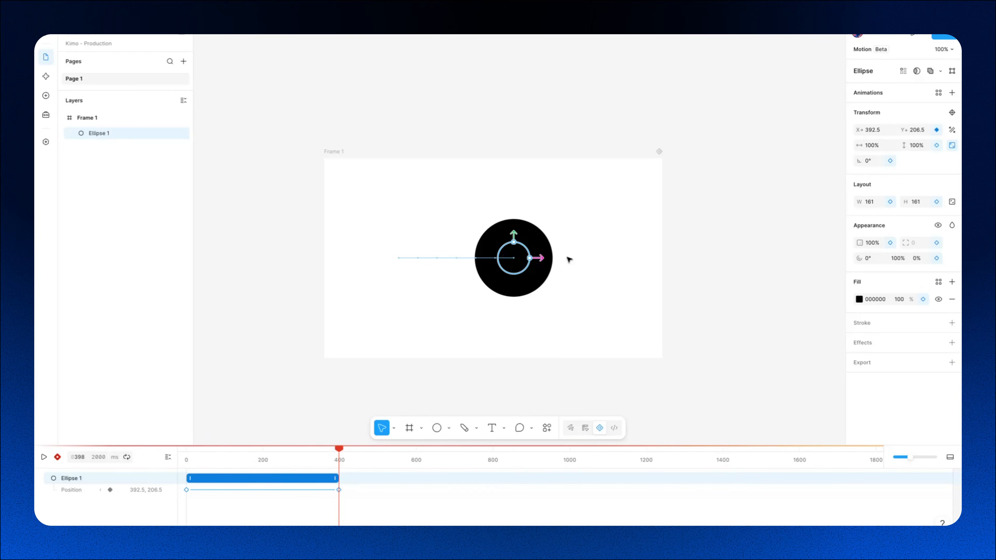
drag(523, 260, 580, 202)
key(ctrl+z)
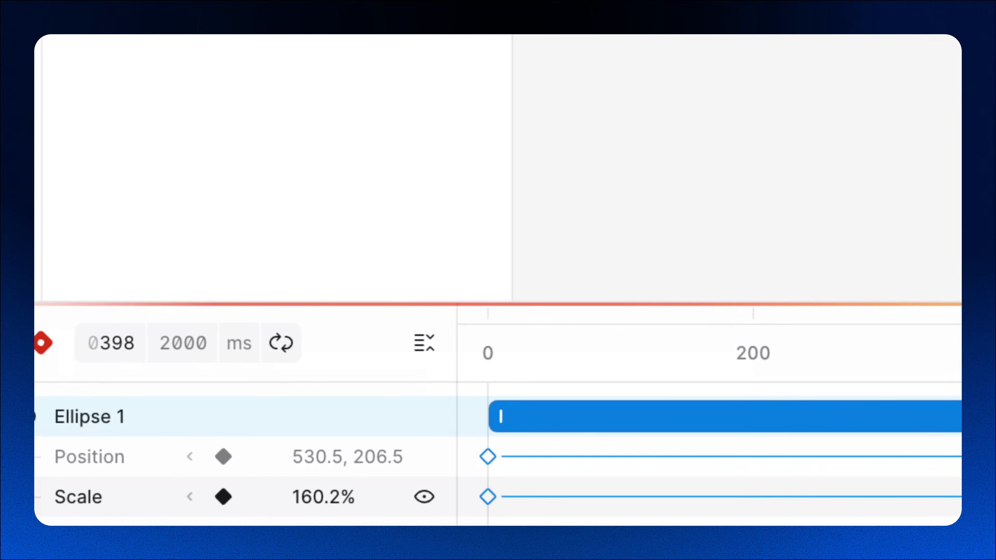
- Examine the circle's Position and Scale keyframe tracks in the timeline and scrub through the animation
click(64, 465)
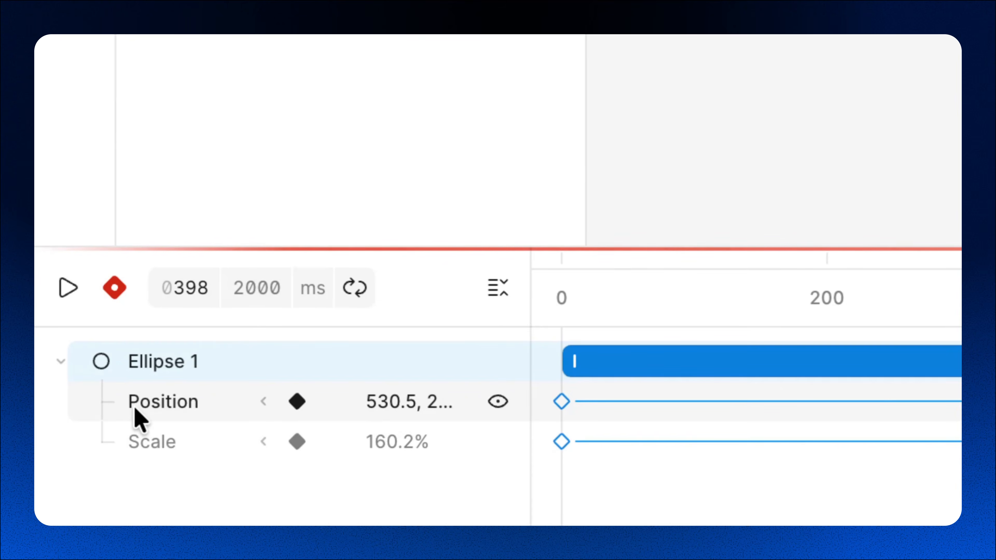
click(137, 428)
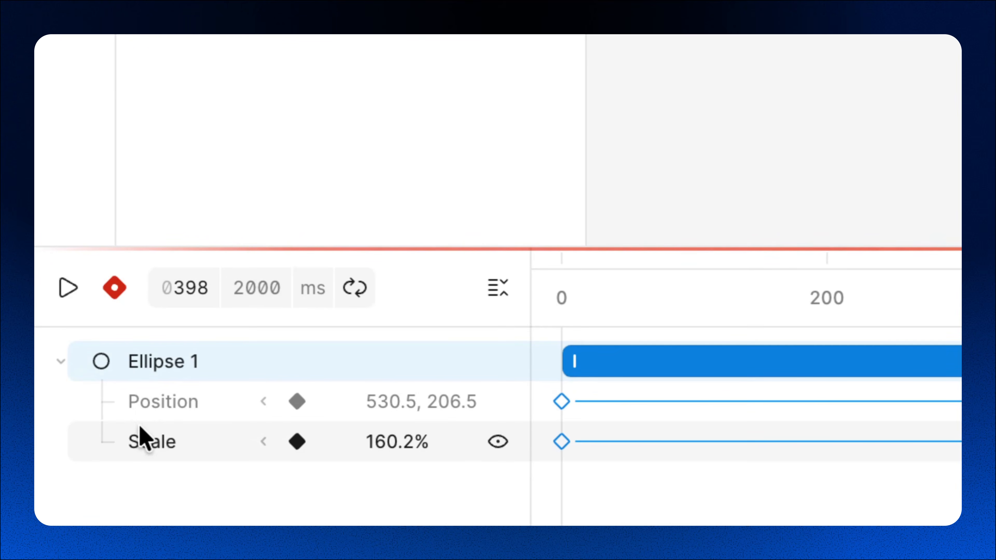
click(341, 411)
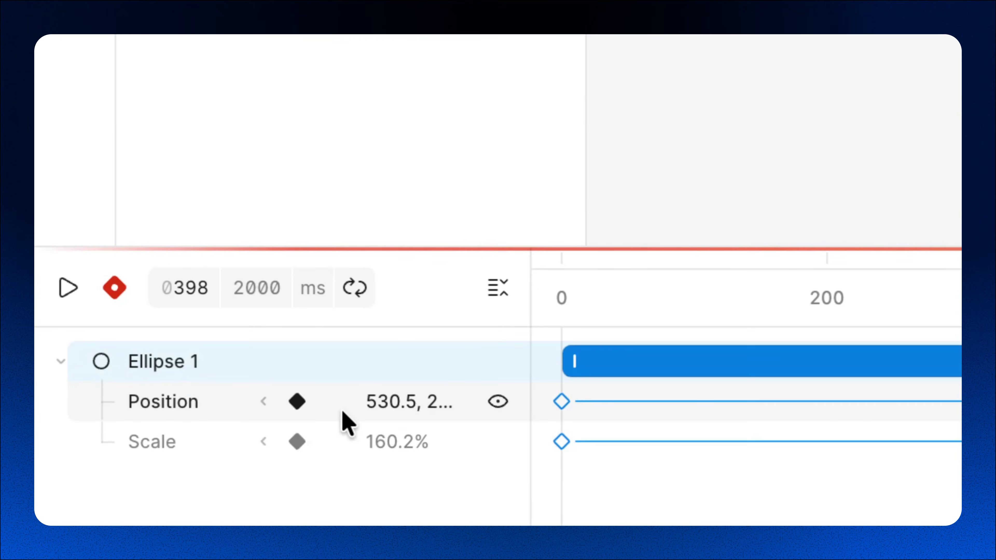
click(698, 442)
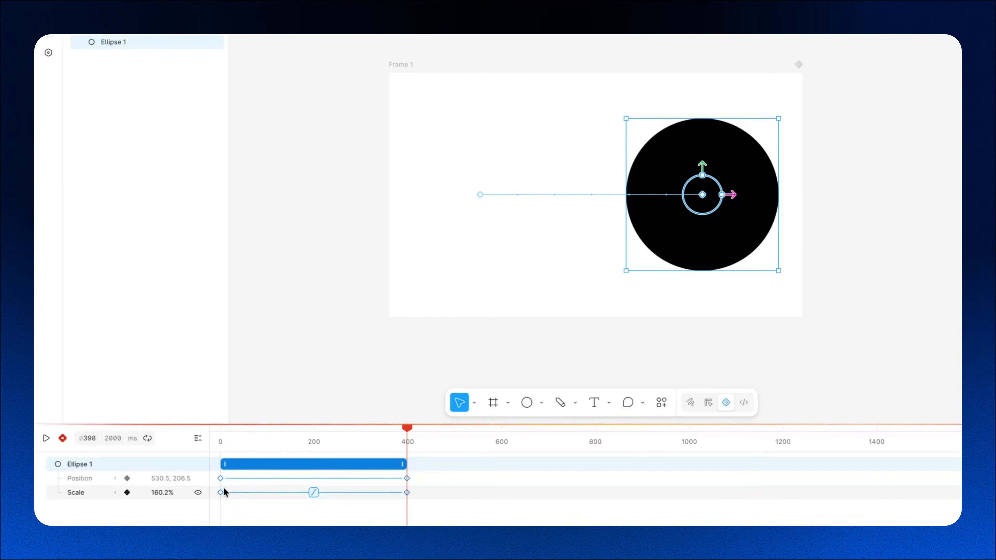
click(344, 400)
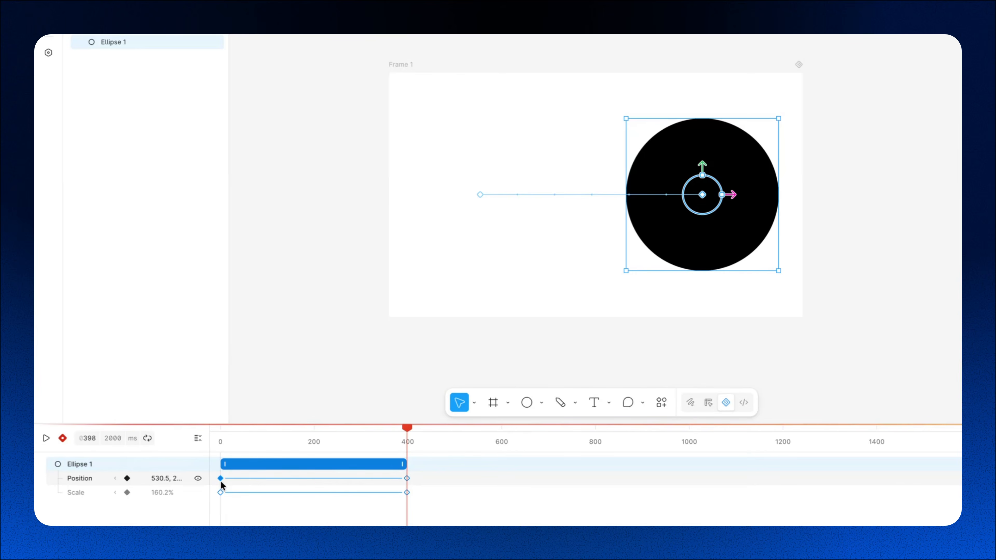
click(421, 464)
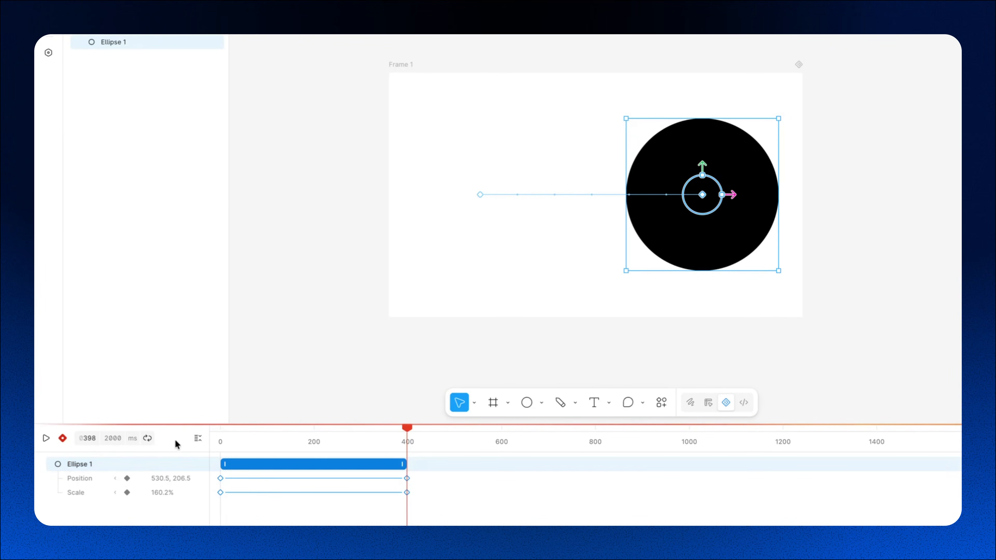
drag(402, 429, 393, 486)
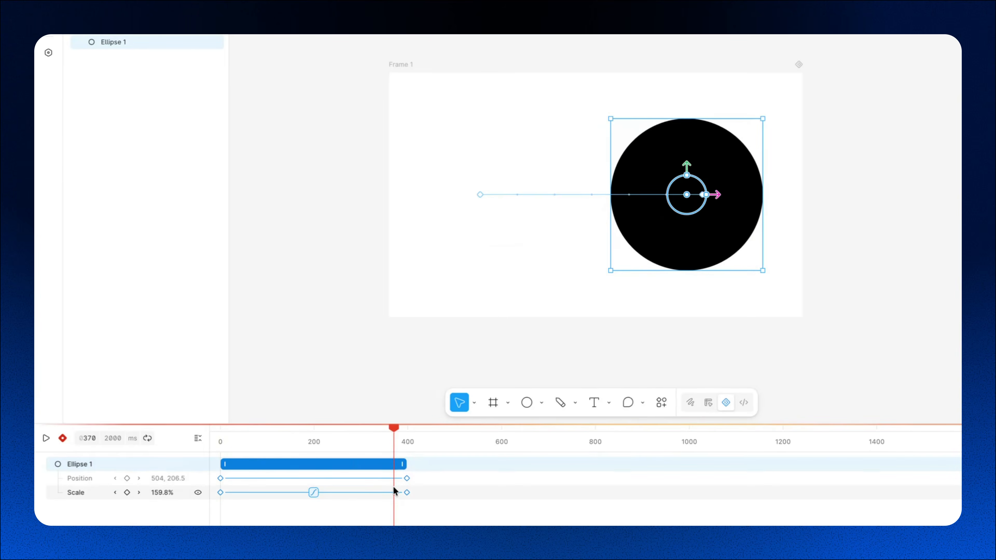
click(197, 440)
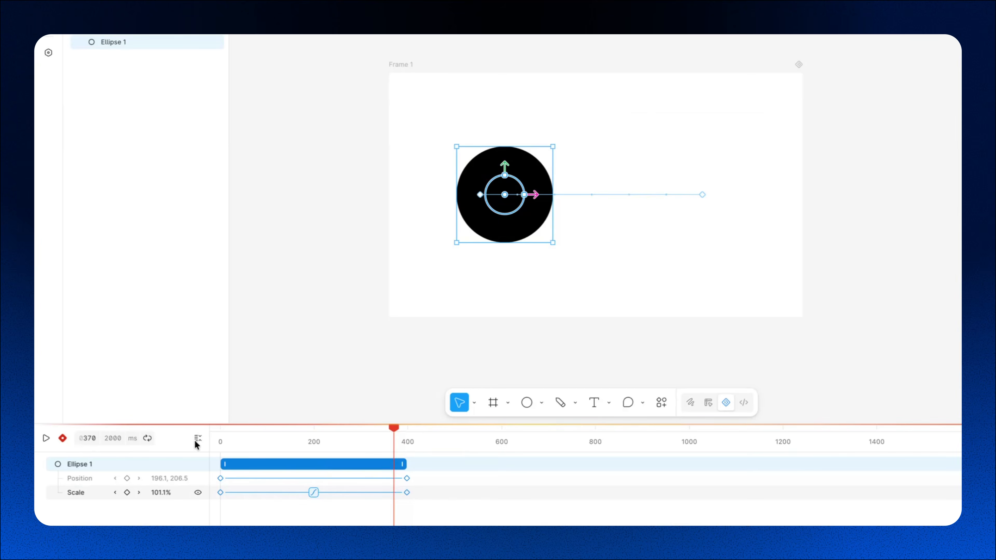
- Play back the circle's animation while toggling auto-keyframing off and back on
click(45, 437)
click(45, 438)
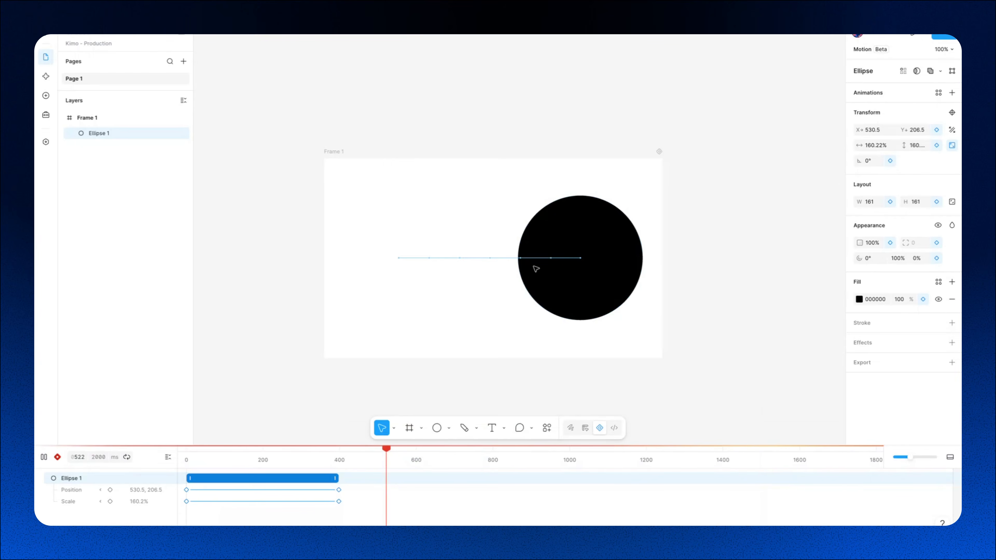
click(57, 458)
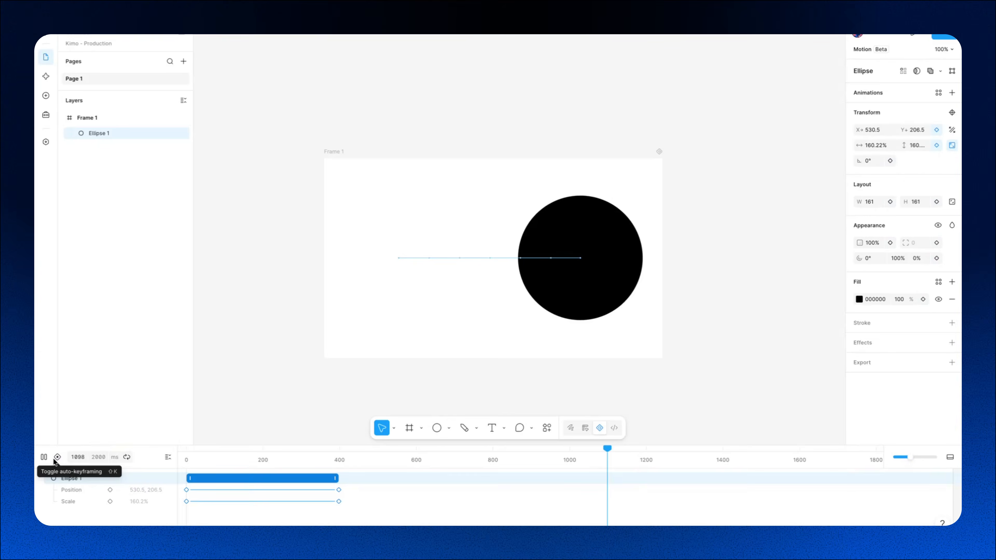
click(58, 457)
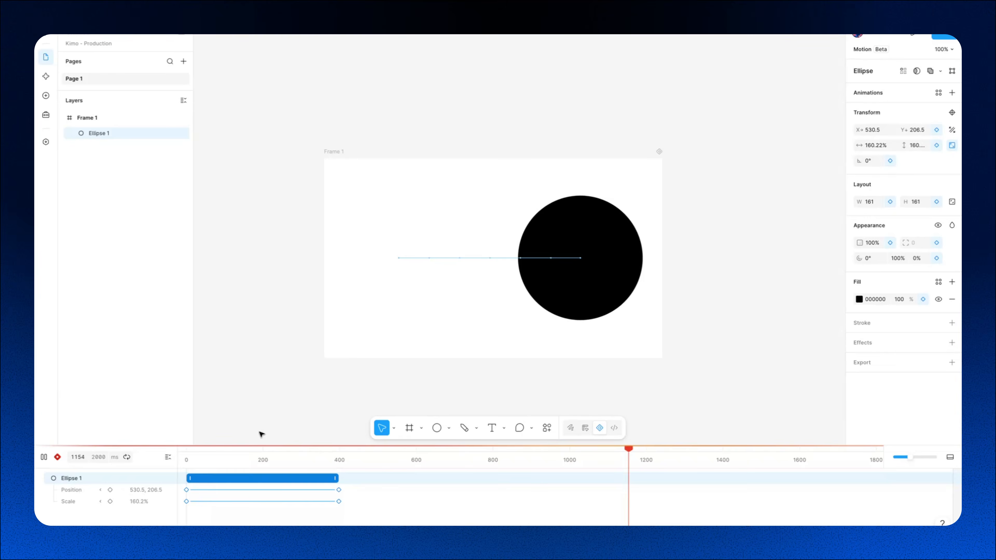
click(43, 457)
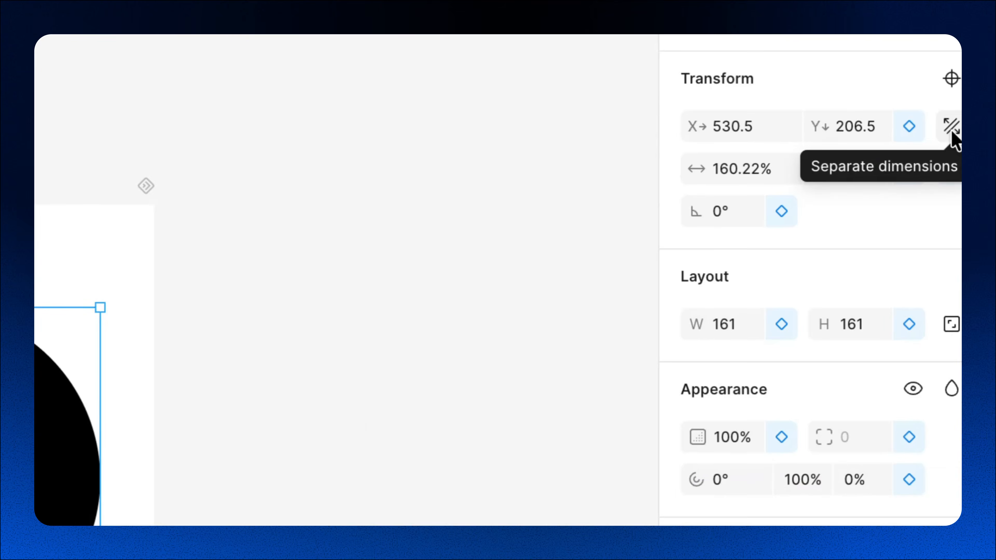
- Separate the circle's position into individual X and Y dimensions and combine them again
click(951, 130)
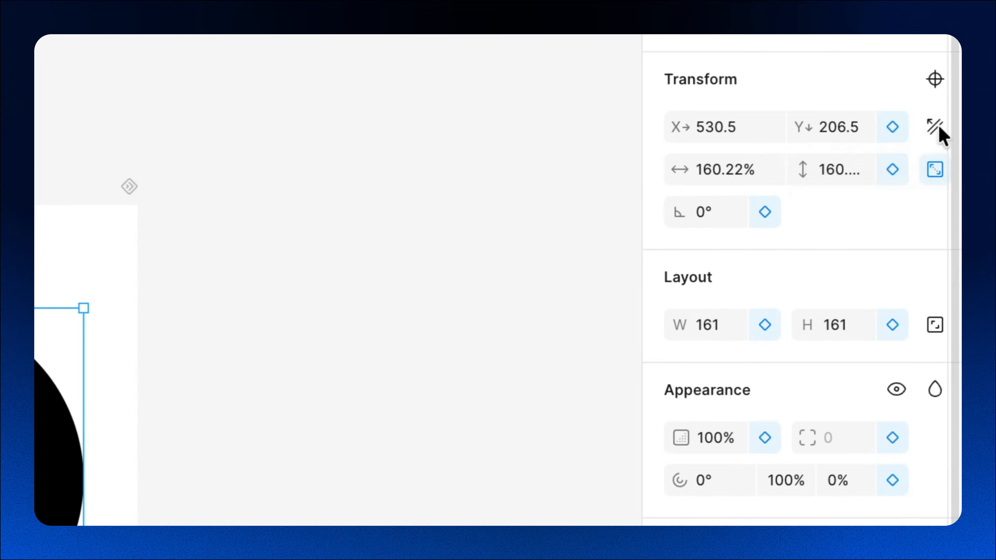
click(936, 129)
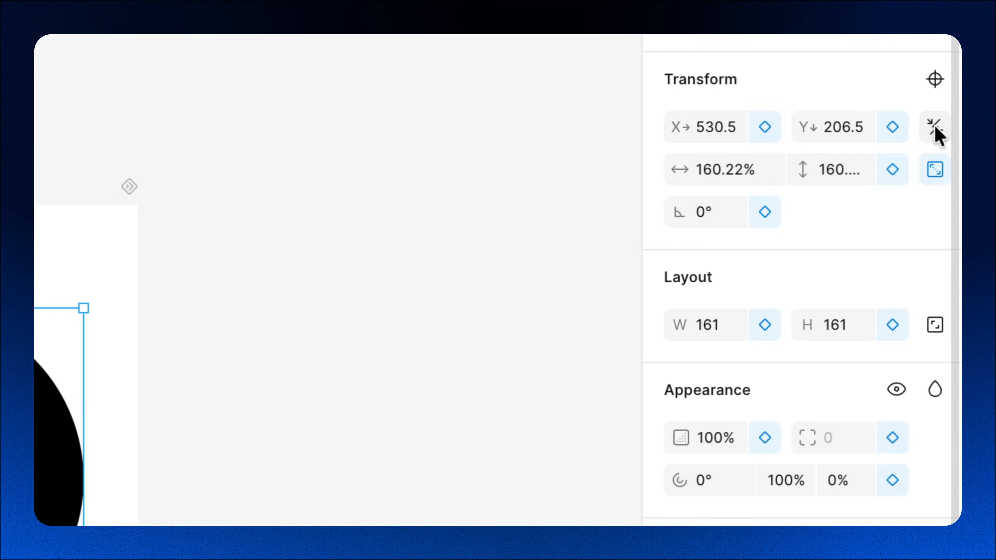
click(937, 131)
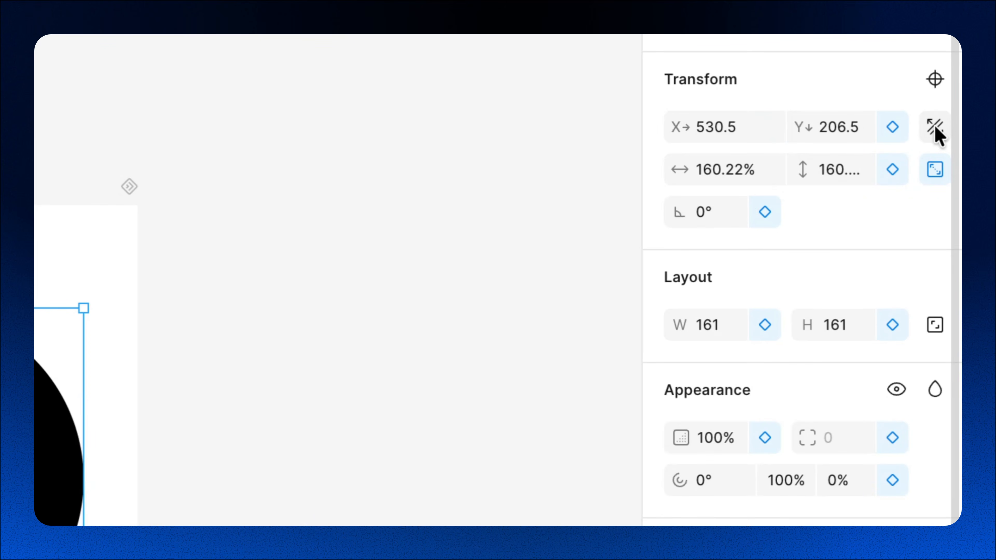
- Toggle the circle's position between separate X and Y keyframing and combined keyframing once more
click(936, 131)
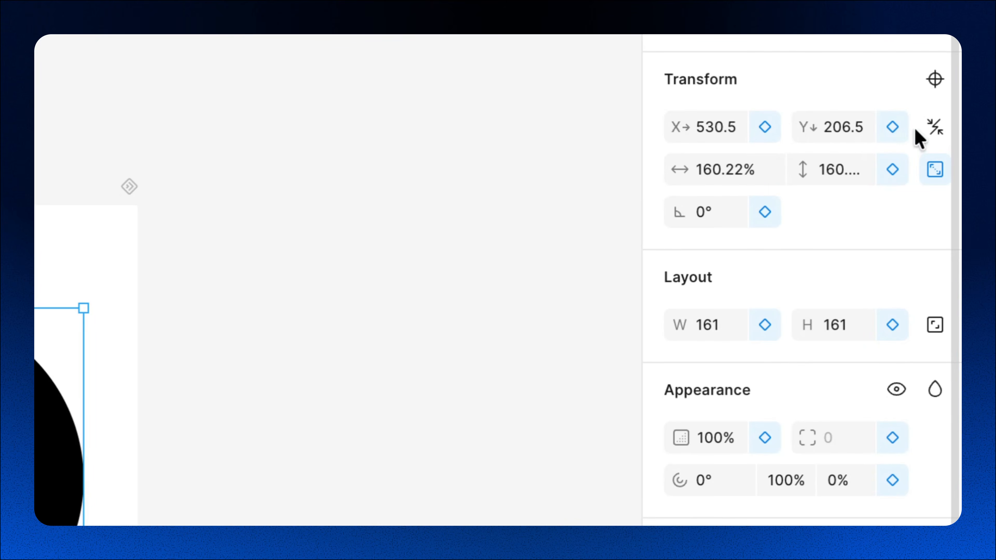
click(936, 131)
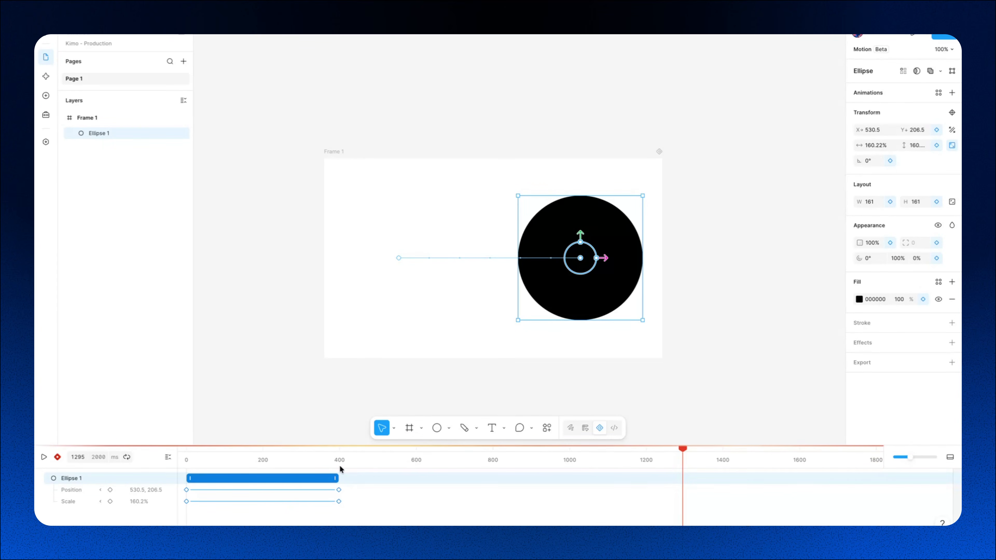
- At about 394 ms, keyframe the circle's fill color as FF0000
drag(340, 469, 153, 474)
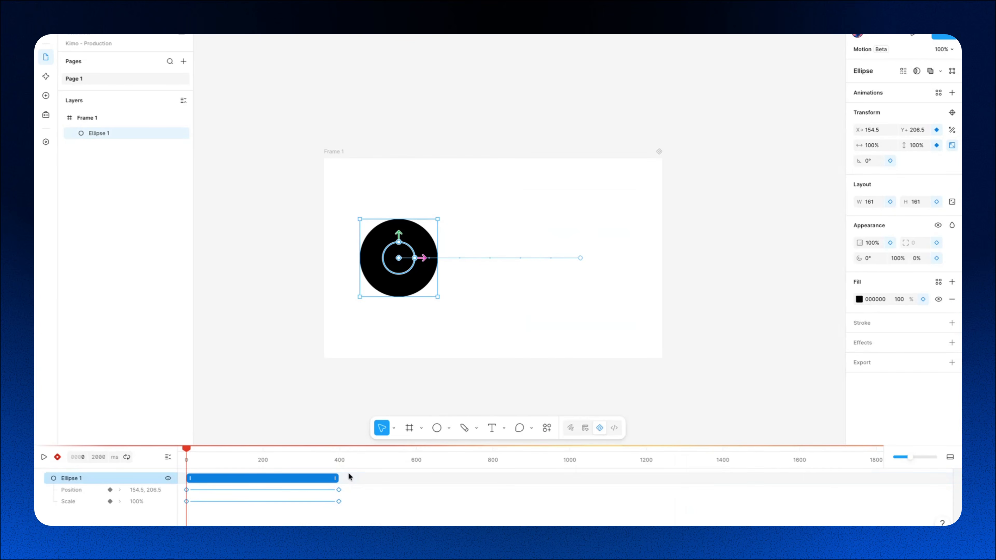
drag(335, 464, 341, 464)
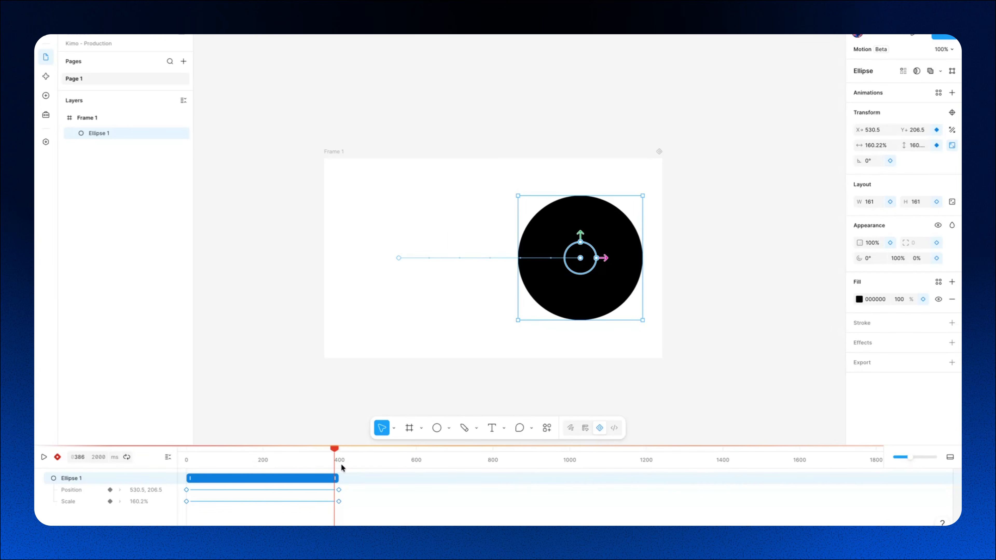
click(859, 299)
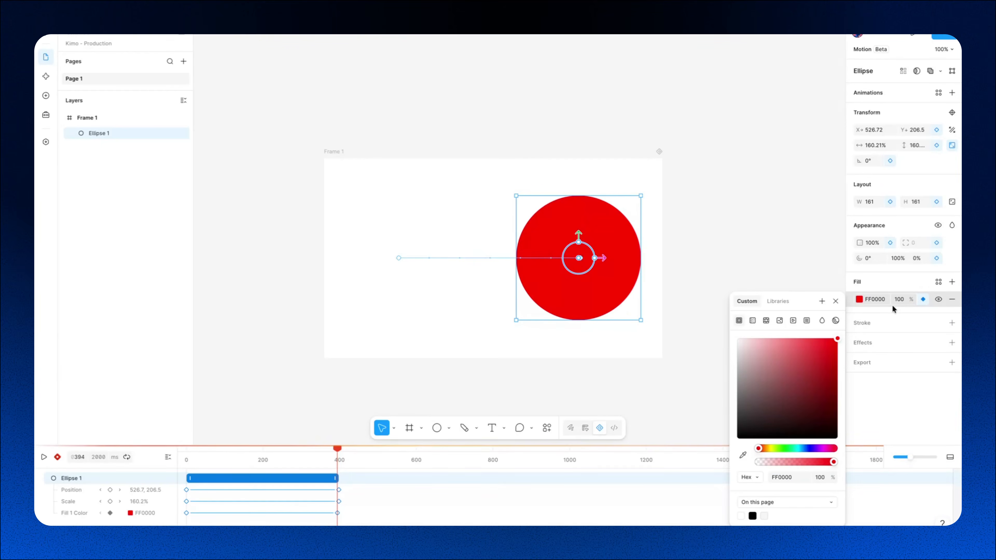
- Set the circle's starting fill color keyframe at 0 ms to 000000 and close the keyframe's color picker
click(334, 452)
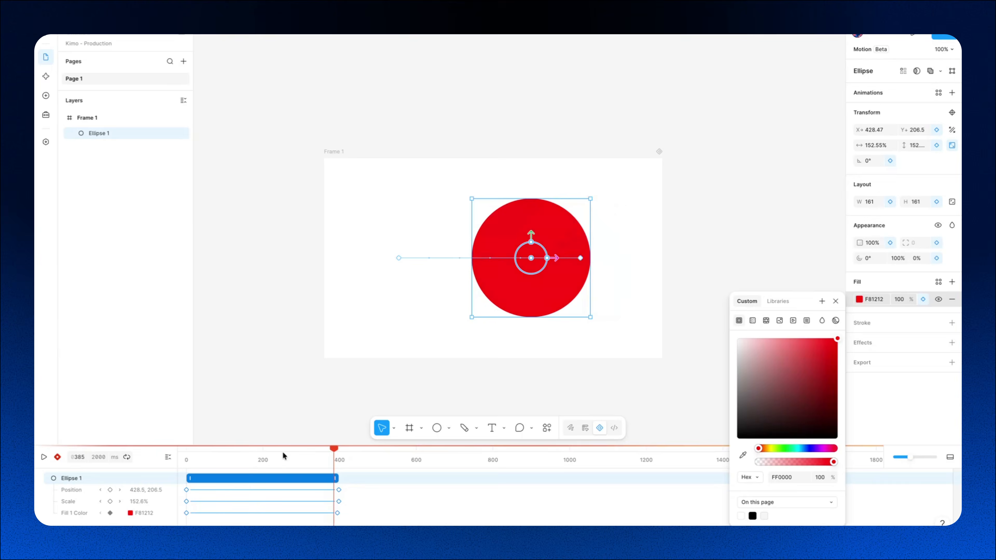
drag(284, 456, 150, 487)
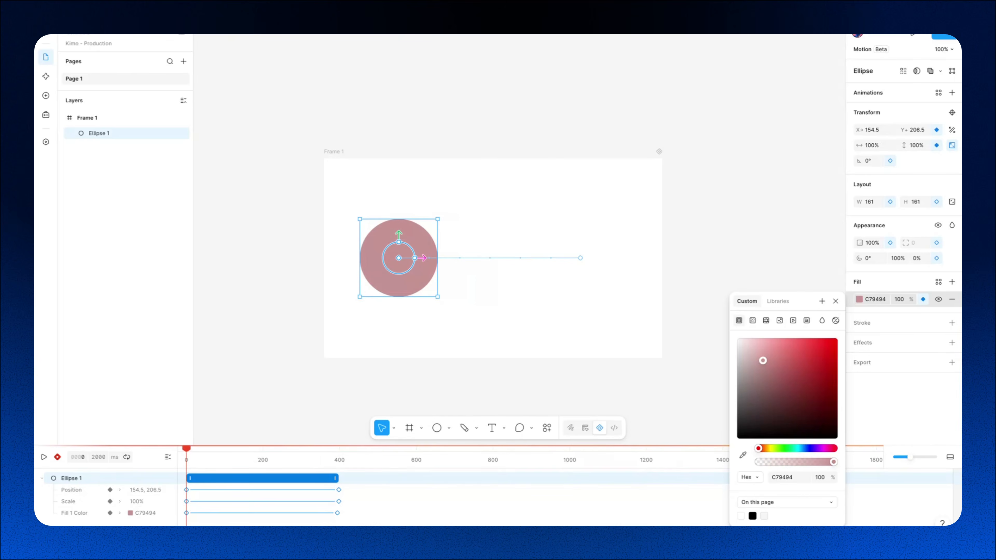
click(131, 514)
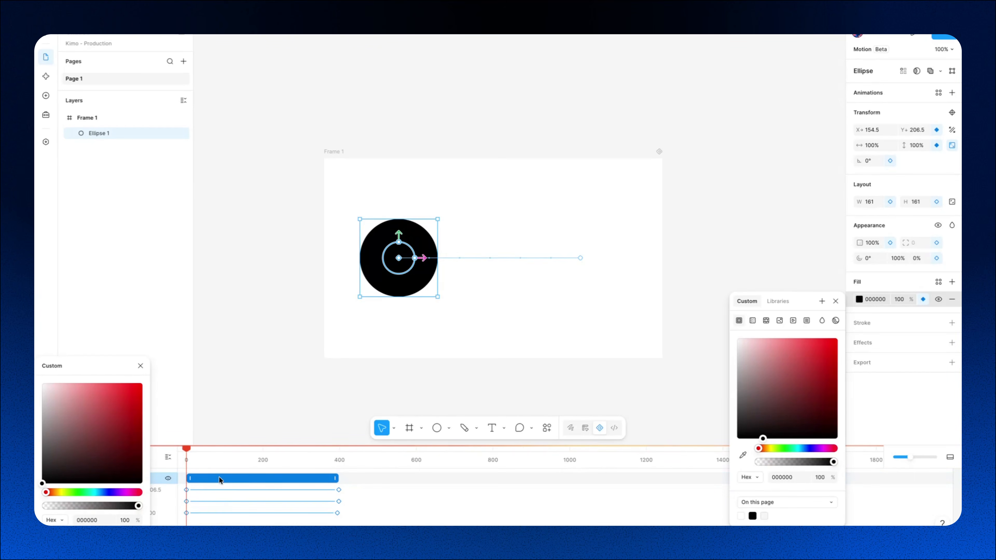
click(209, 460)
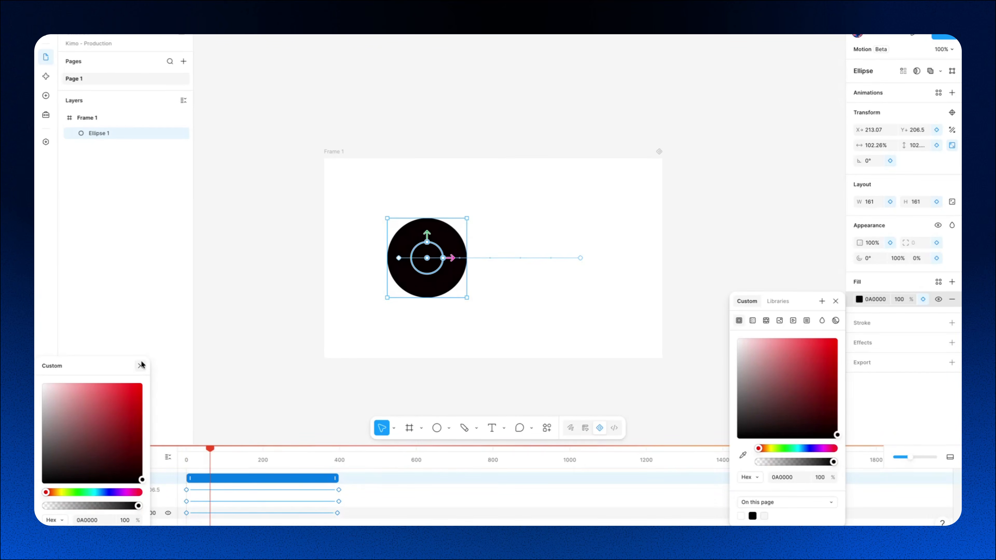
click(140, 366)
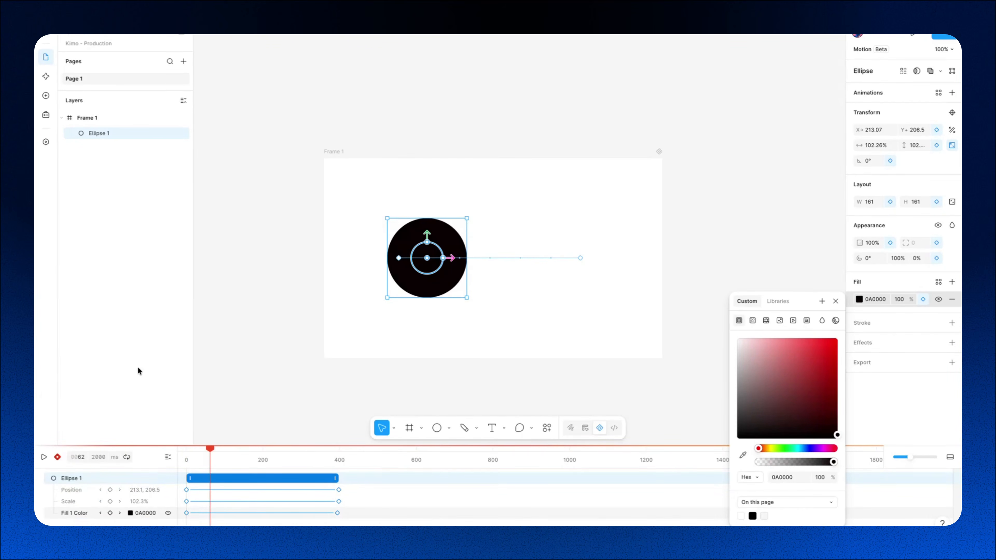
- Play back the circle's color animation, closing the fill's color picker, and pause it at 1618 ms
click(44, 458)
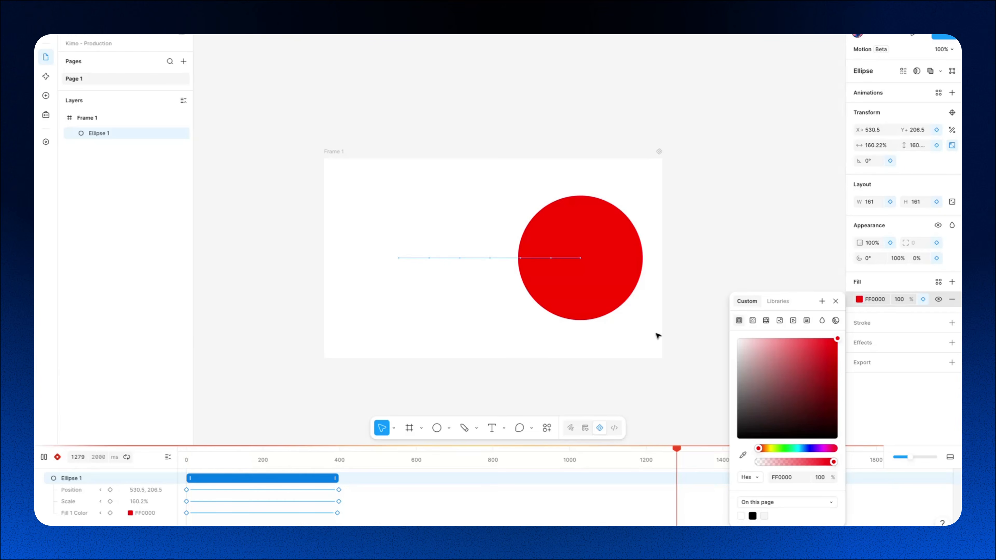
click(836, 302)
key(space)
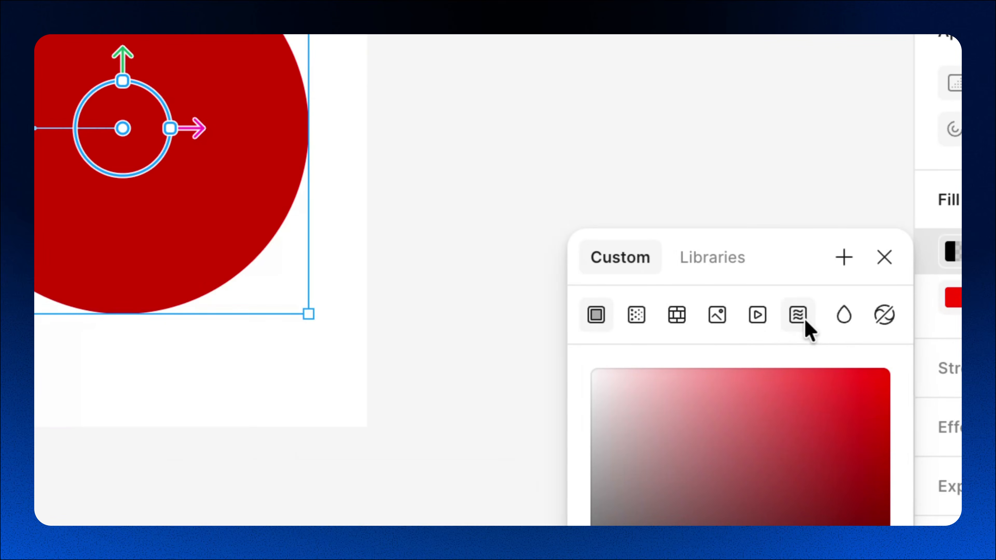
- Change the circle's upper fill to the Water caustic shader and keyframe its intensity at 0.16 at 1618 ms
click(803, 317)
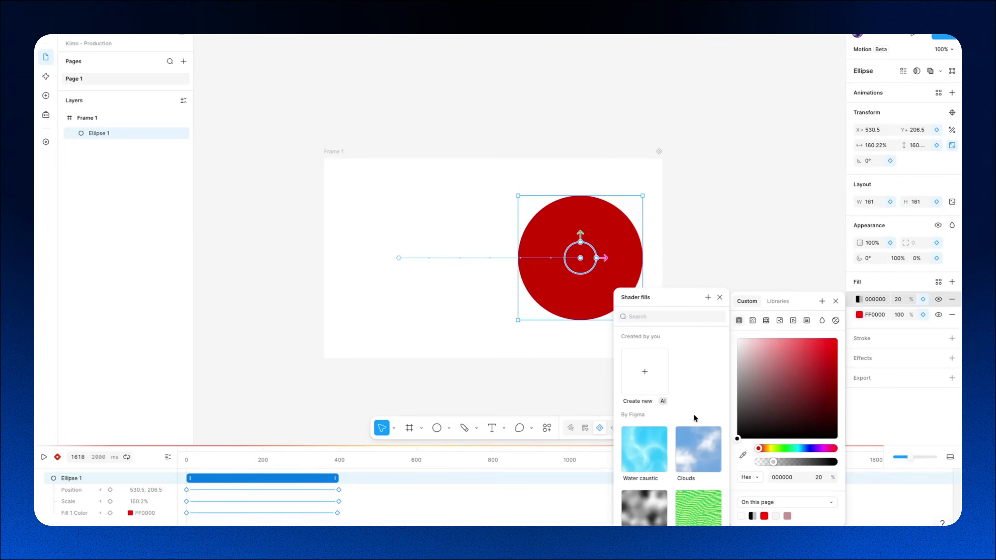
scroll(693, 414, down, 3)
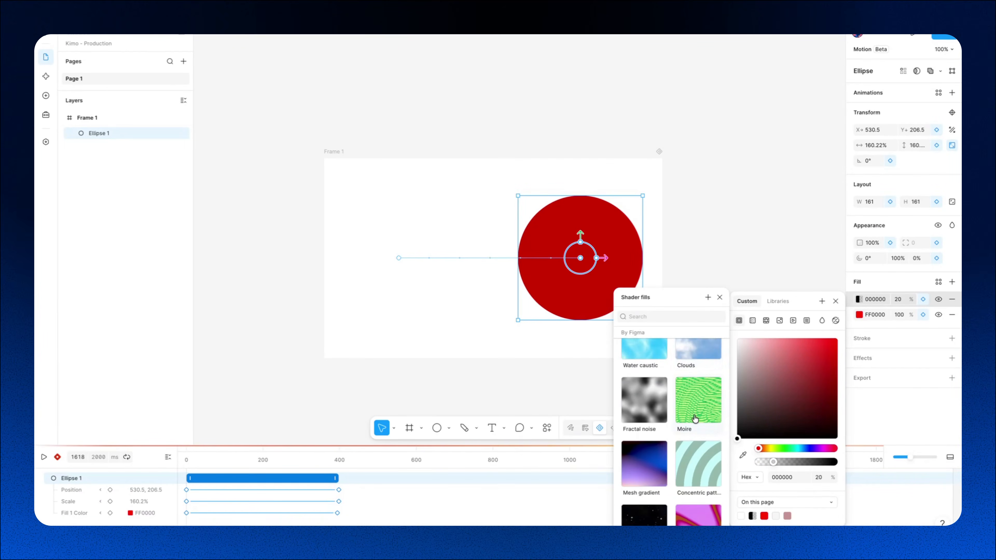
scroll(695, 419, down, 3)
scroll(695, 419, up, 5)
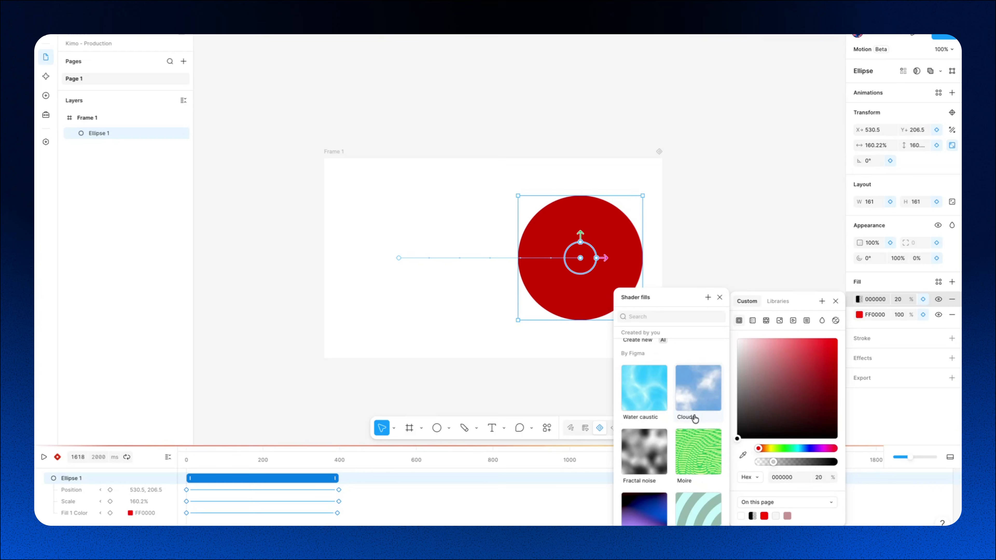
click(653, 407)
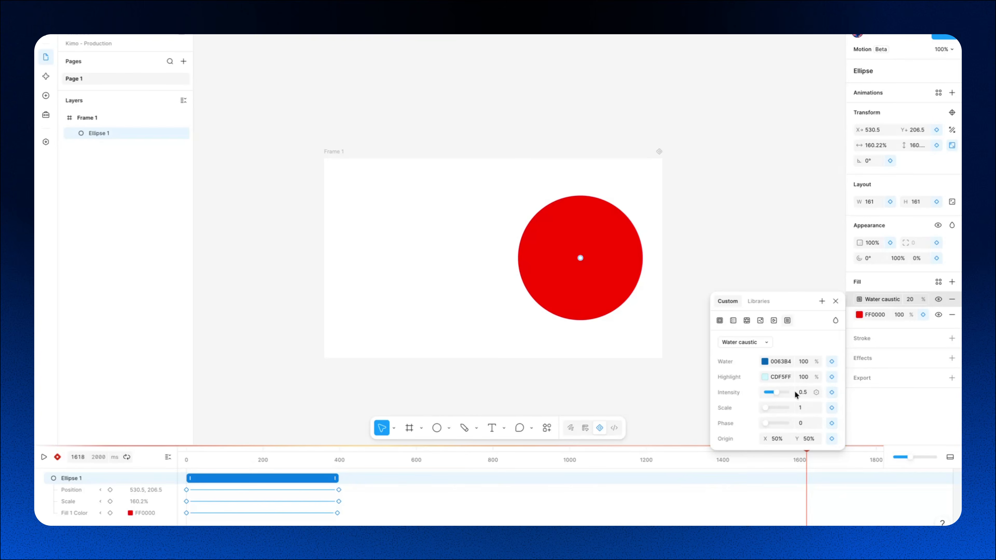
drag(777, 393, 774, 393)
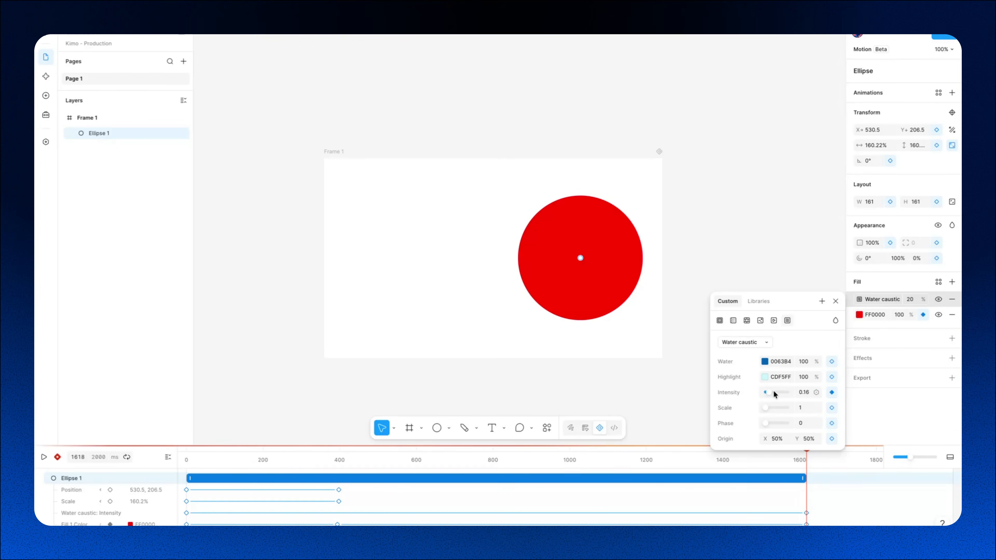
- At 855 ms, set the Water caustic fill's opacity to 100% and shift its origin to about X 52.7%, Y 50%
drag(806, 460, 514, 459)
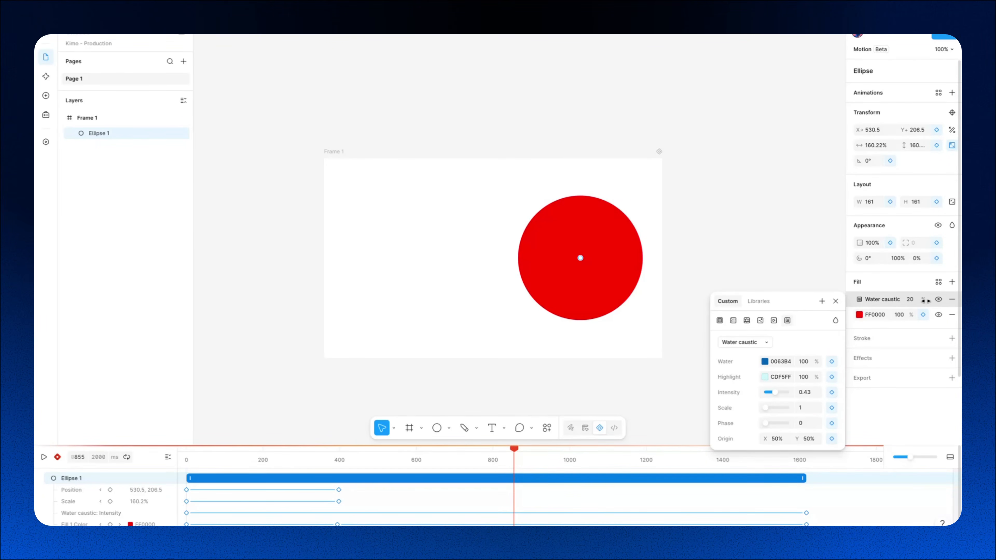
drag(926, 301, 926, 301)
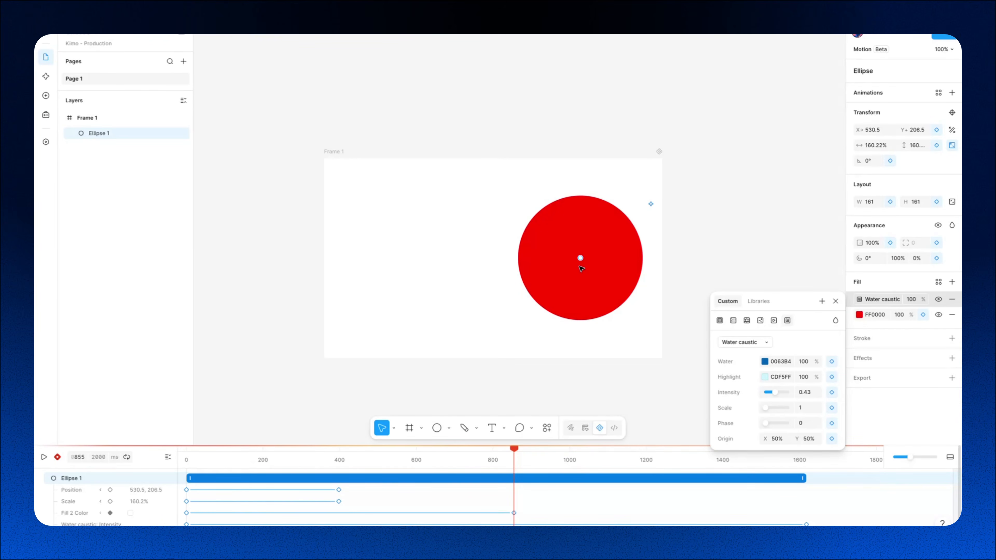
mouse_move(580, 258)
mouse_down()
mouse_move(593, 304)
mouse_move(579, 263)
mouse_up()
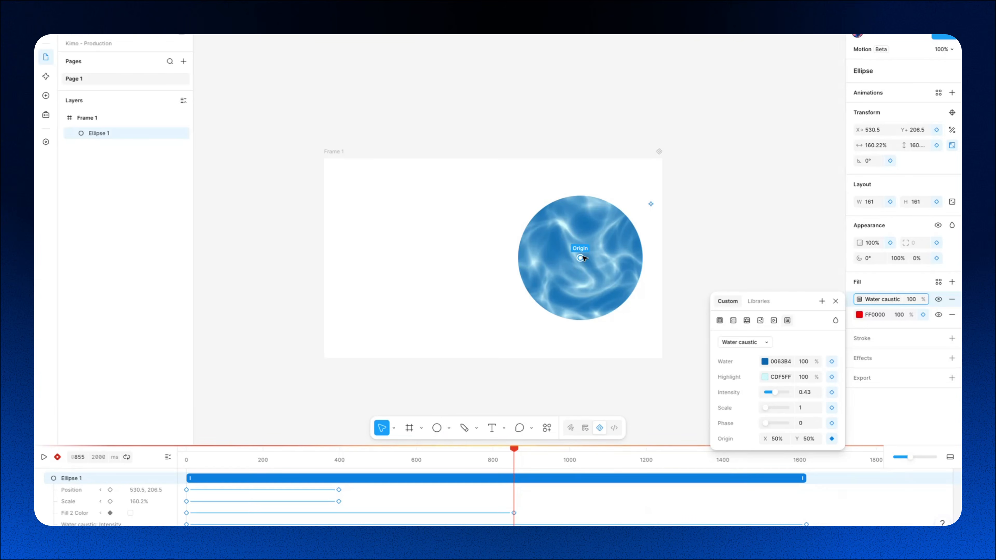
mouse_move(581, 258)
mouse_down()
mouse_move(589, 269)
mouse_move(584, 245)
mouse_move(587, 256)
mouse_up()
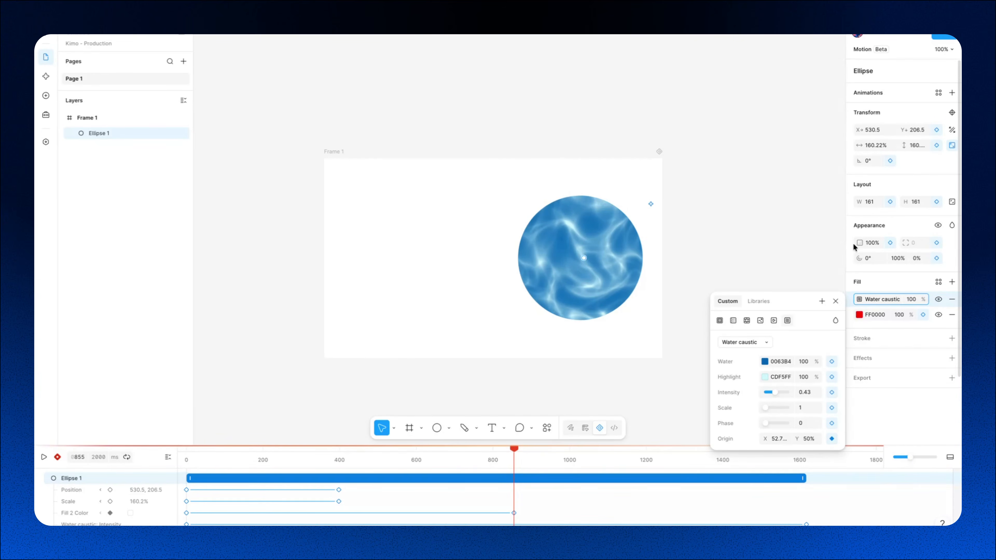
- At 855 ms, set the Water caustic opacity to 78%, intensity to 0.5, scale to 1.56 and phase to about 42
click(924, 299)
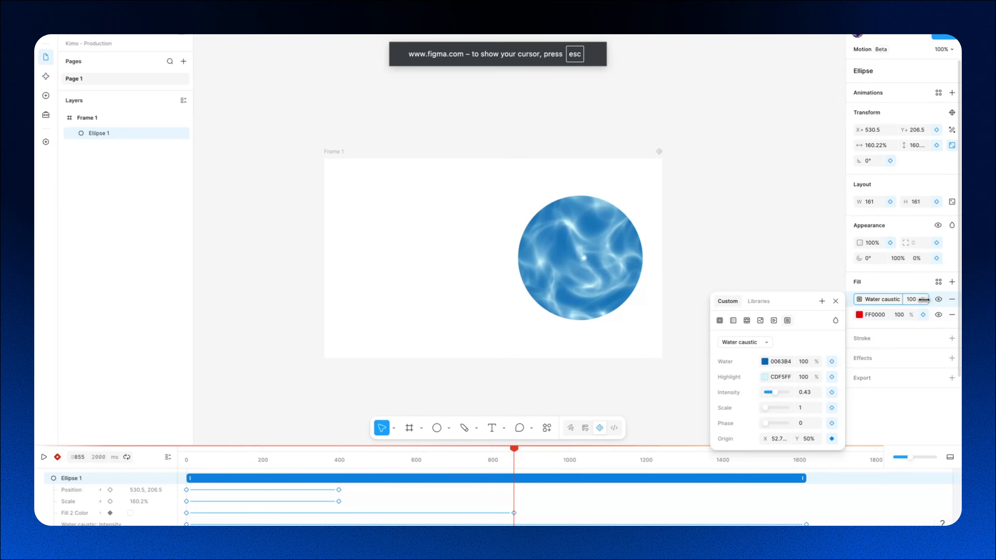
drag(924, 299, 890, 300)
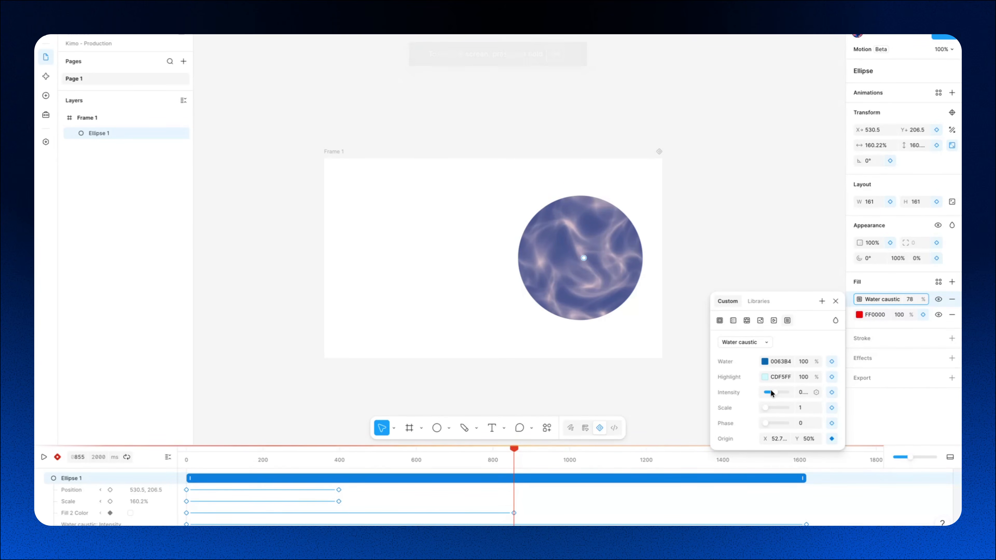
mouse_move(763, 392)
mouse_down()
mouse_move(807, 393)
mouse_move(776, 392)
mouse_up()
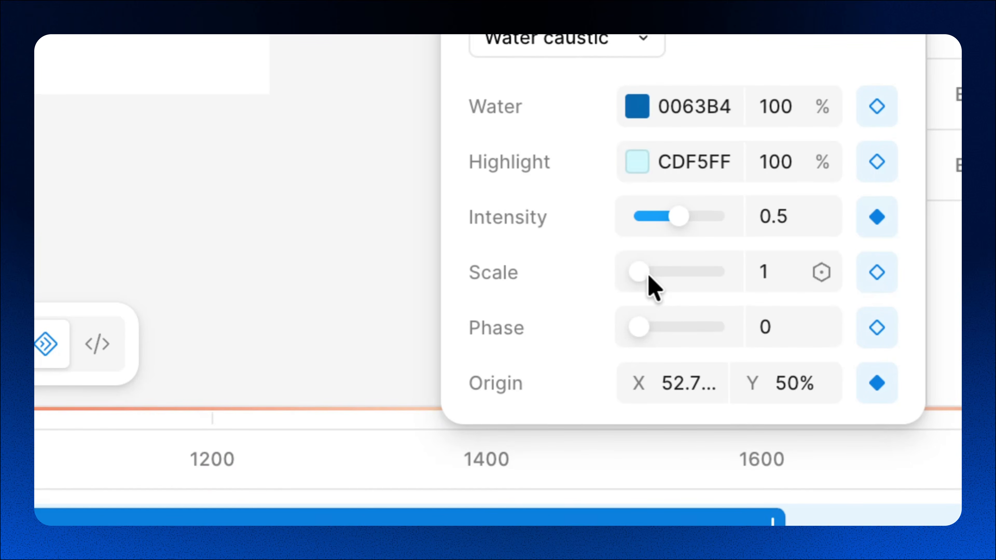
drag(745, 455, 751, 468)
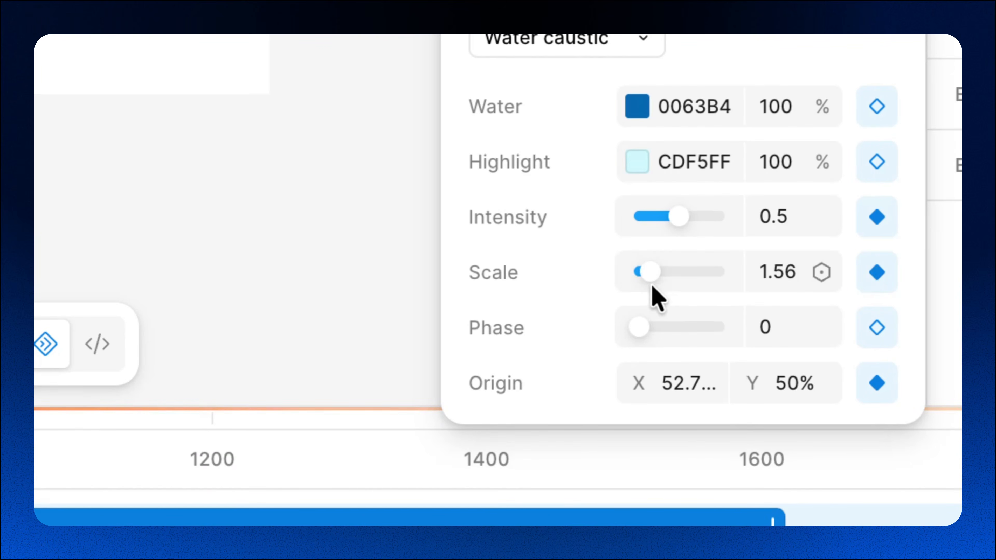
drag(642, 325, 673, 326)
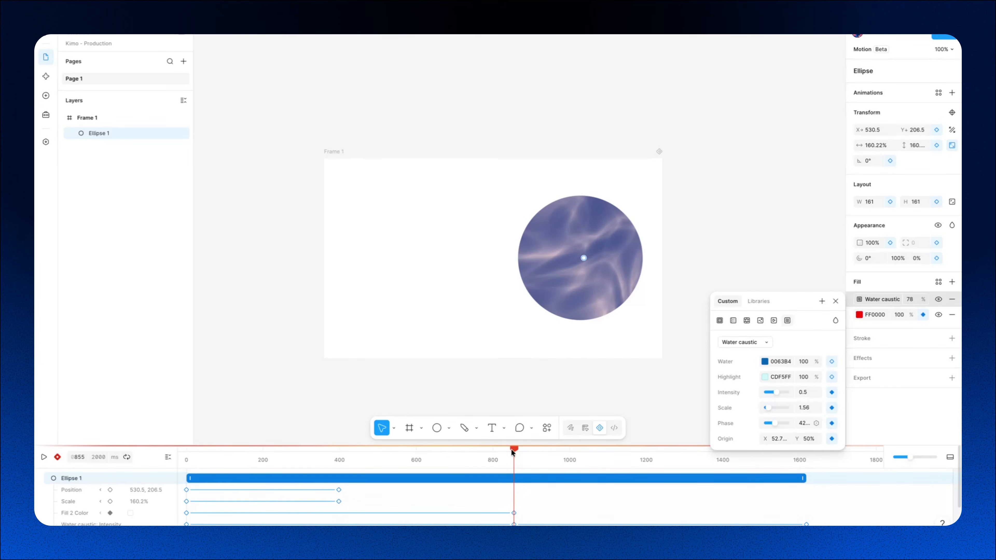
- Scrub back to the beginning, play the shader animation and close the Water caustic settings
drag(511, 451, 447, 460)
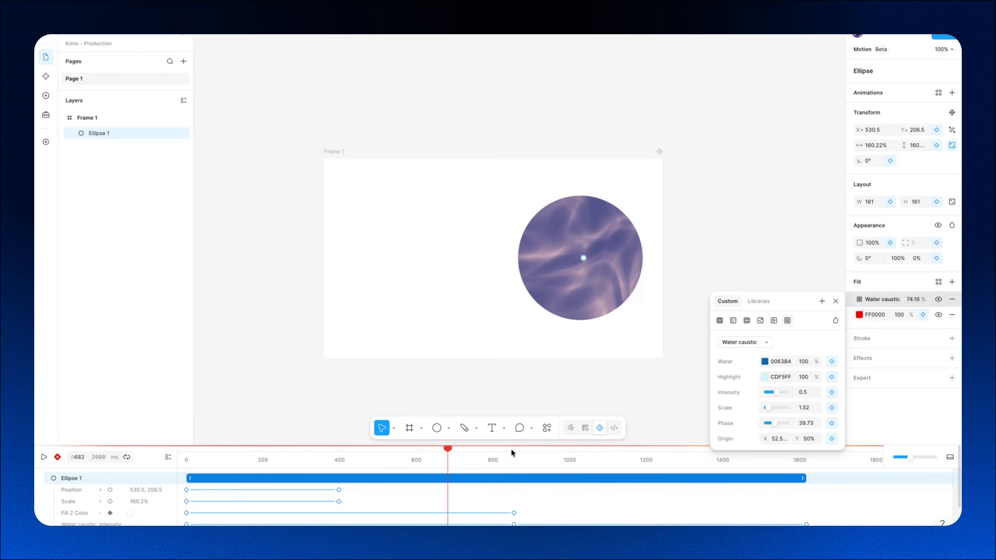
drag(511, 450, 190, 485)
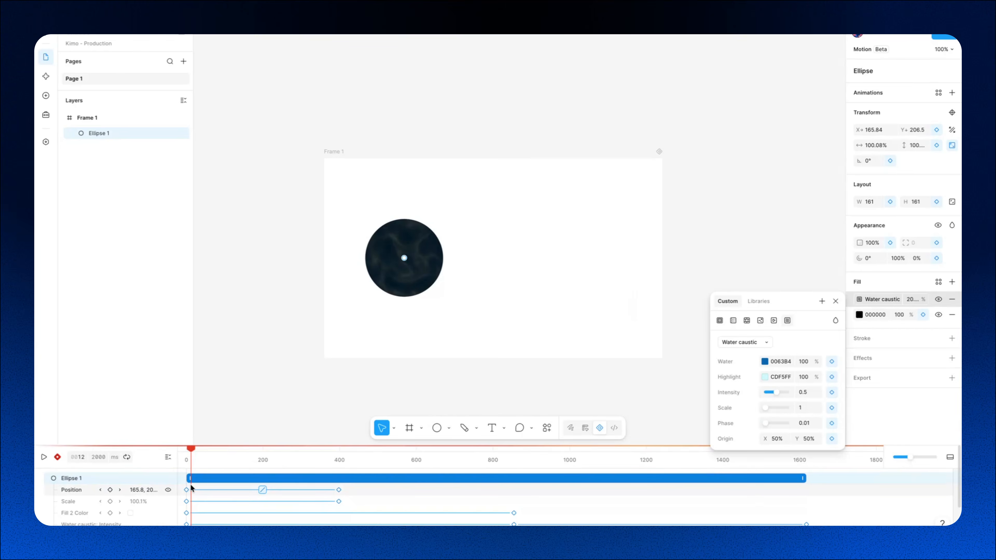
key(space)
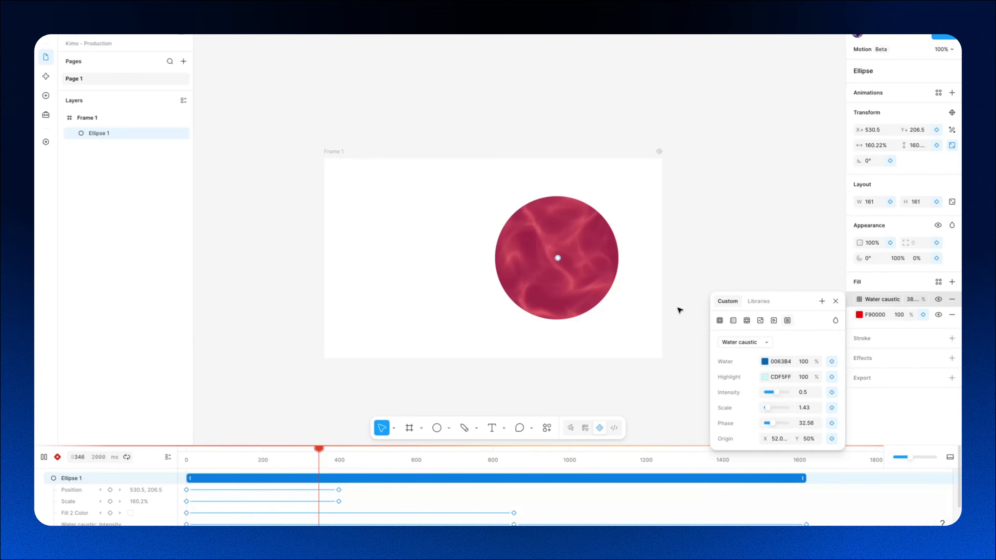
click(836, 302)
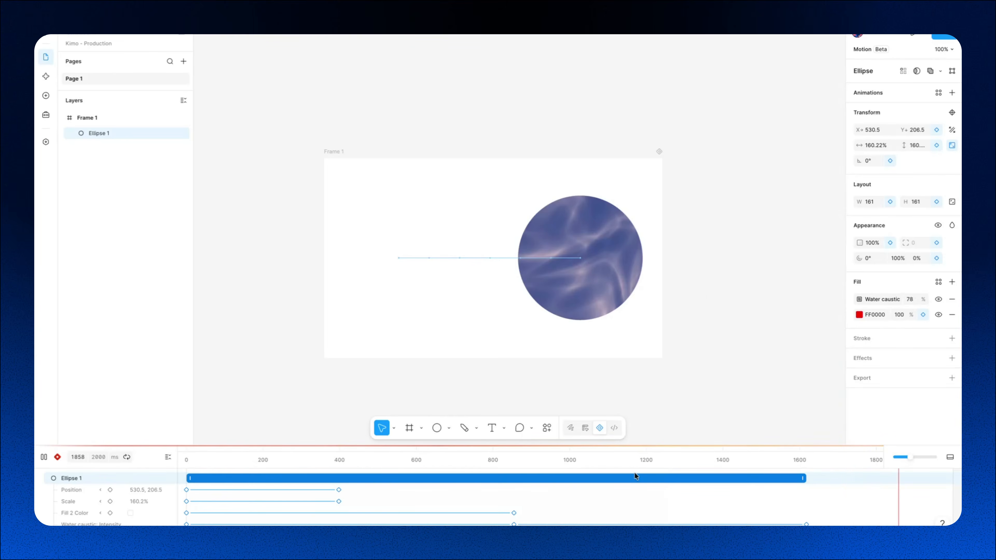
- Switch to Design mode and read the warning attached to the selected circle's size label
click(585, 428)
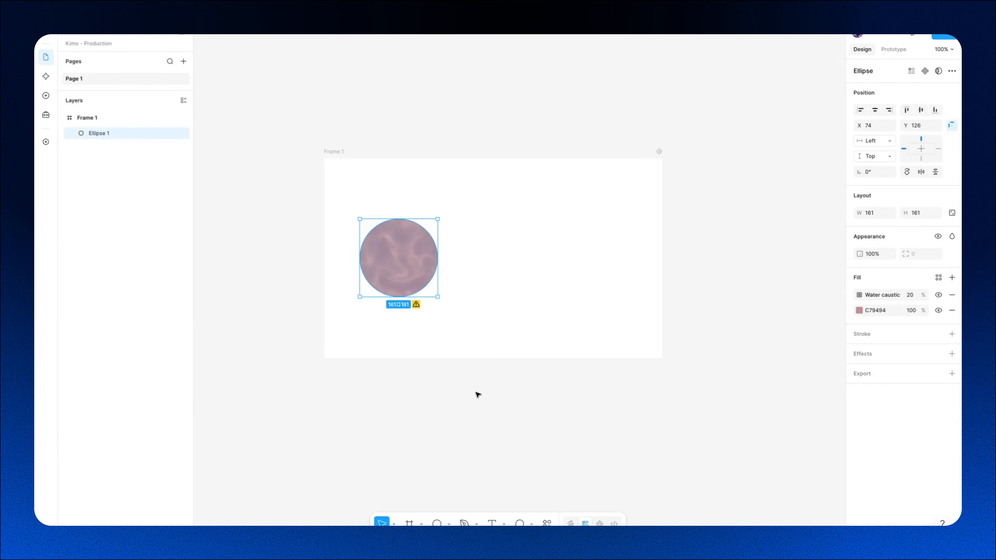
click(418, 308)
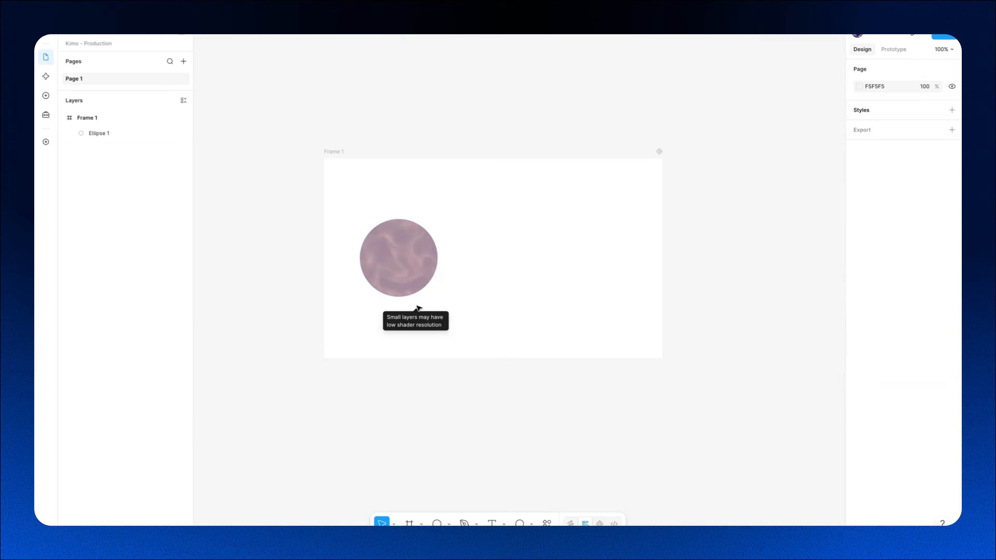
click(404, 282)
mouse_move(416, 305)
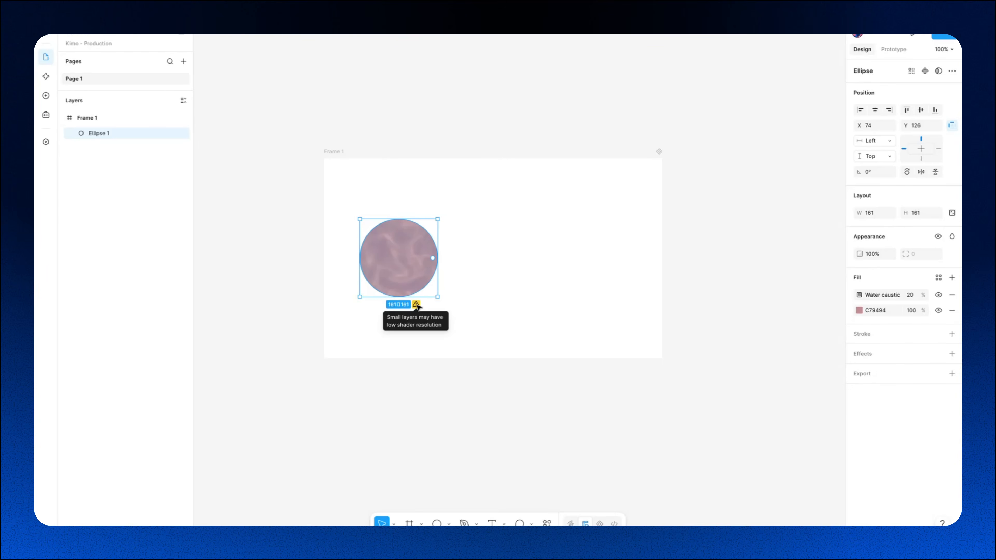
click(417, 306)
- Delete the circle from Frame 1
click(422, 262)
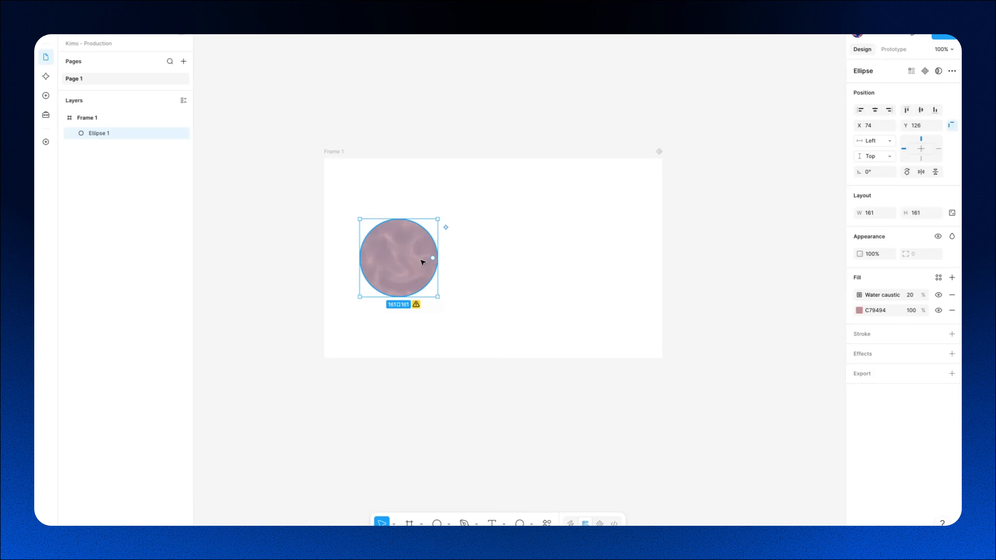
key(Delete)
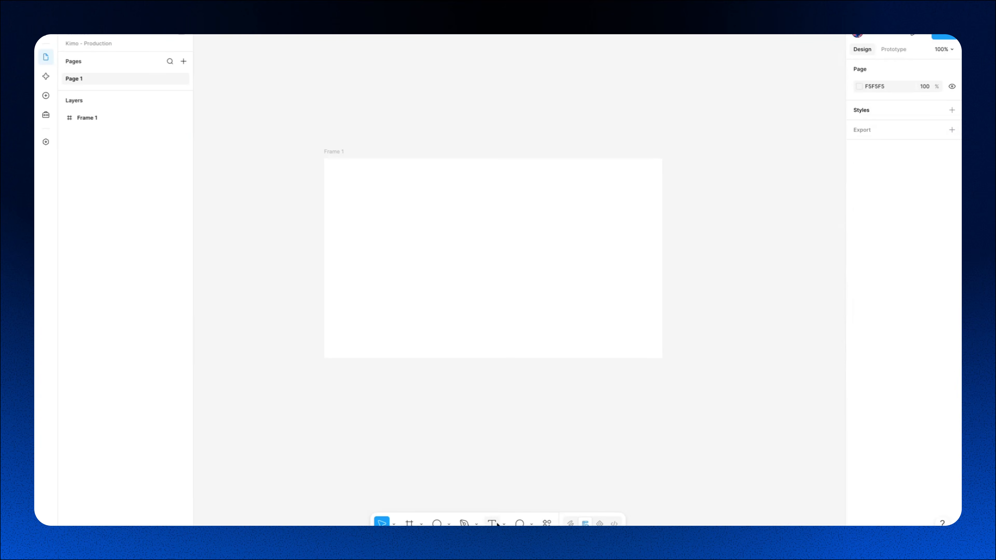
- Add the text "Kia" inside Frame 1, set it to Bold and change its case to uppercase
key(t)
click(428, 244)
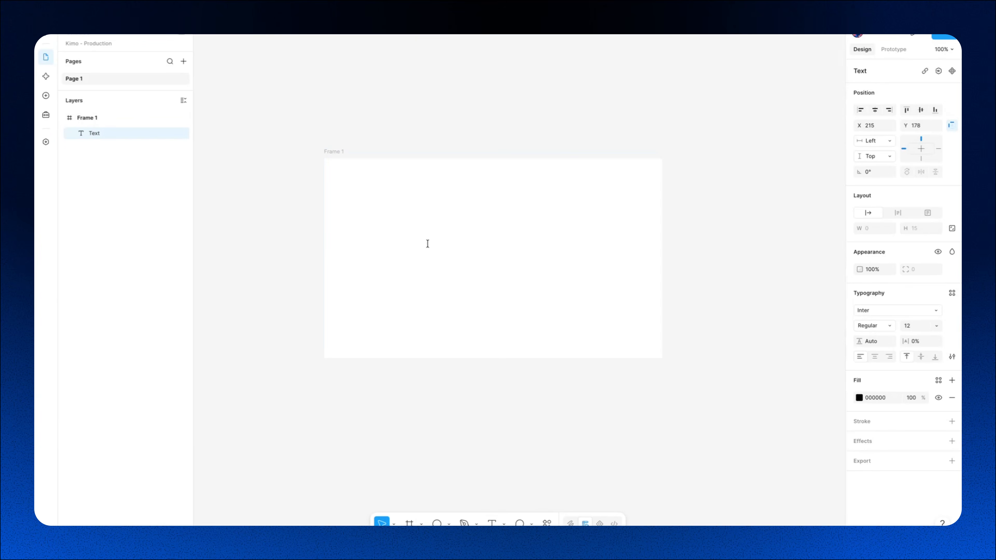
text(Kia)
click(864, 326)
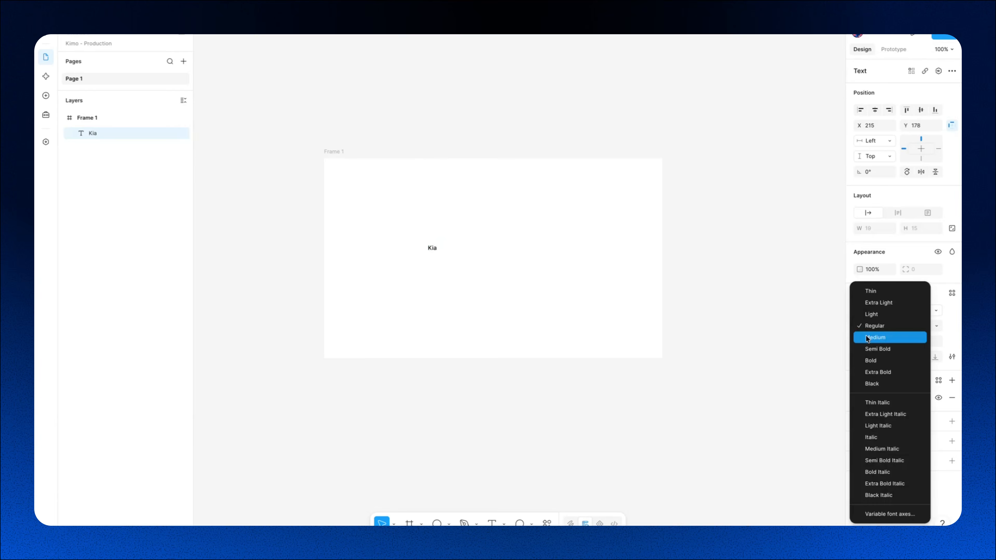
click(871, 359)
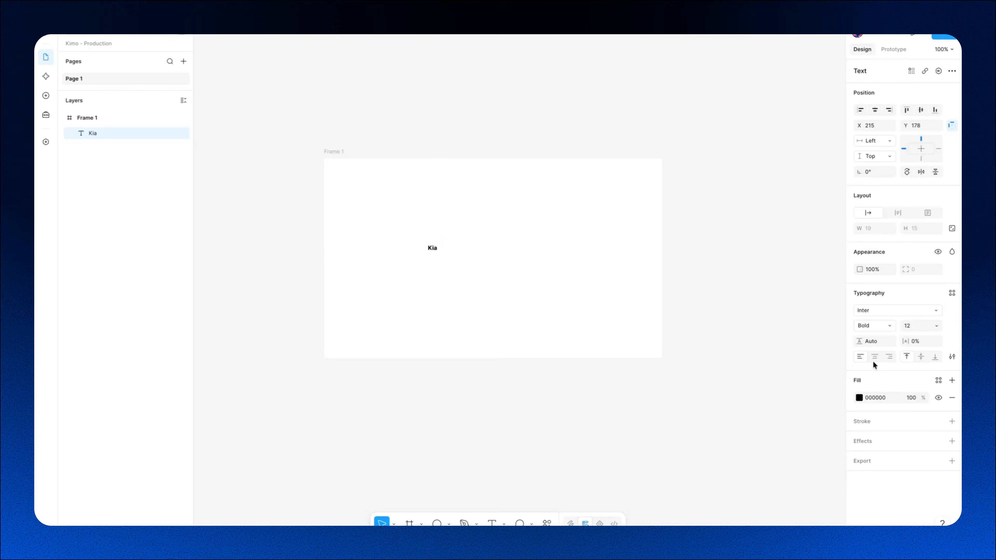
click(952, 356)
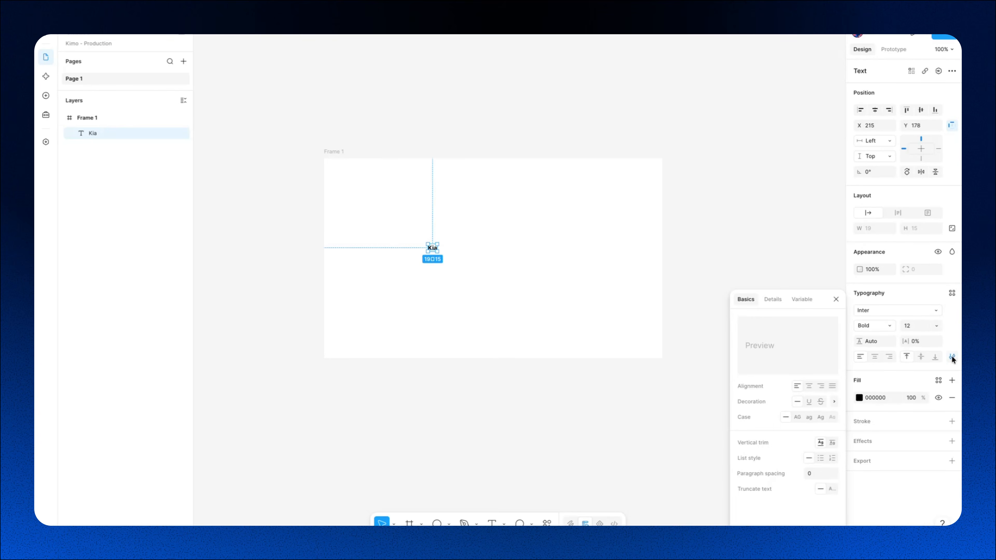
click(798, 418)
- Scale the KIA text up to about 296 by 208 and centre it horizontally and vertically in Frame 1
key(k)
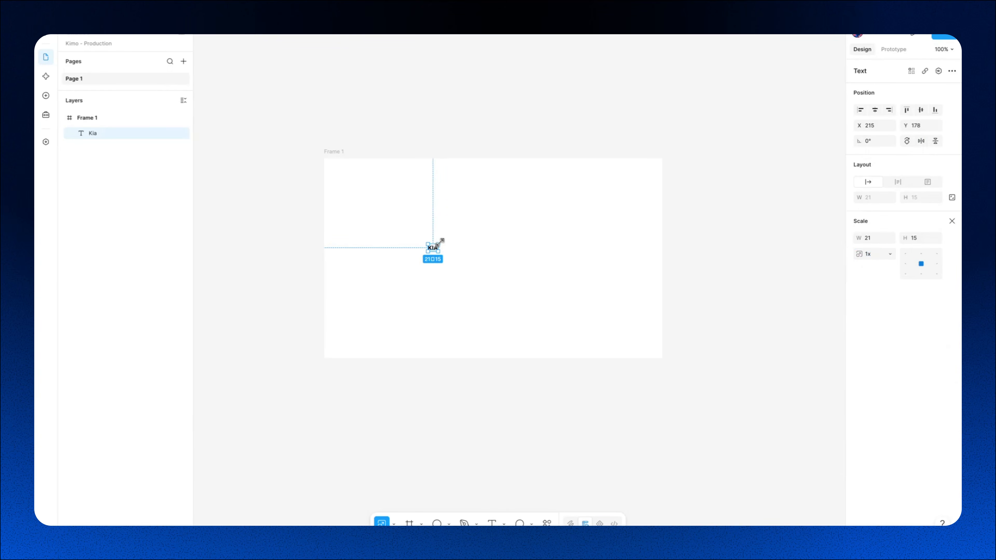
drag(441, 242, 580, 174)
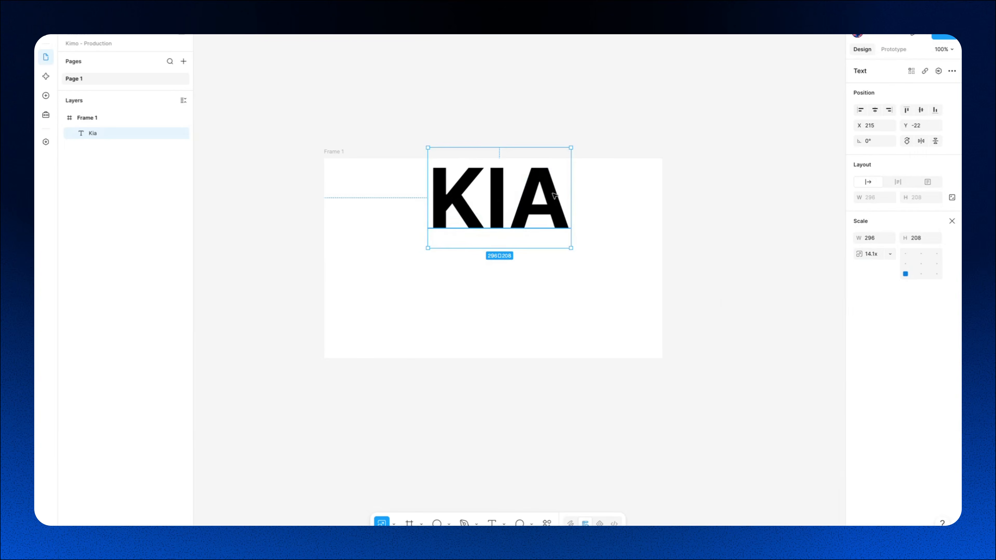
key(alt+h)
key(alt+v)
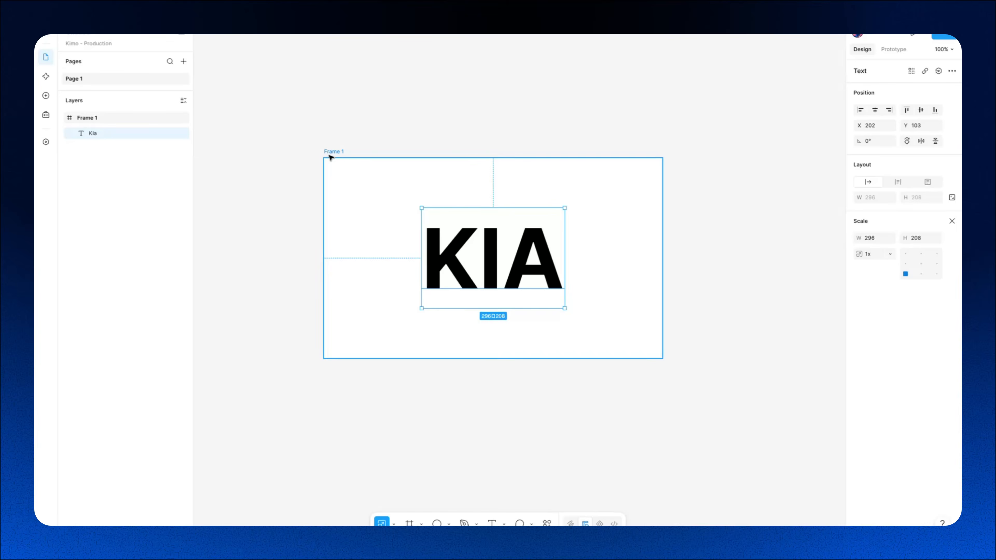
- Browse the shader effects for Frame 1 and apply the Outlines shader to it
click(331, 157)
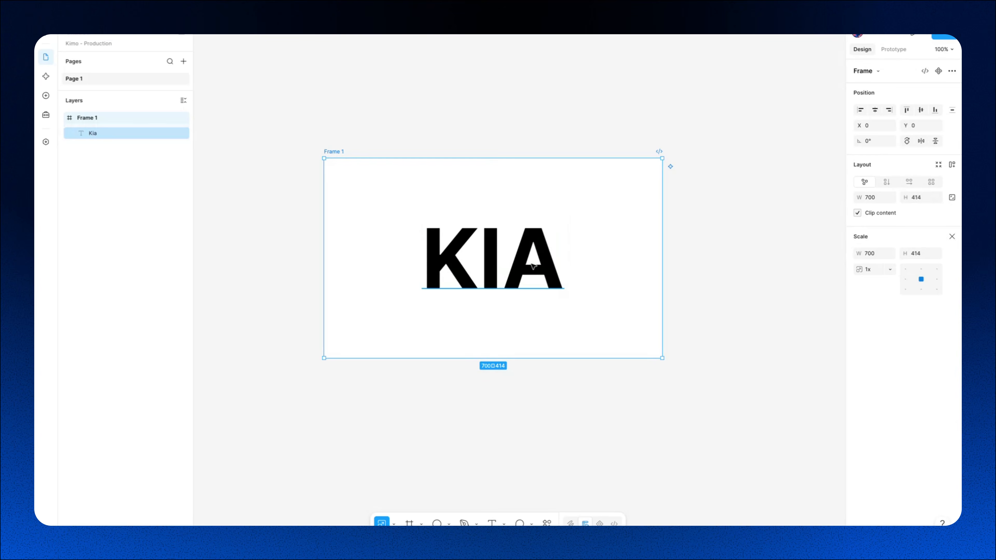
click(951, 236)
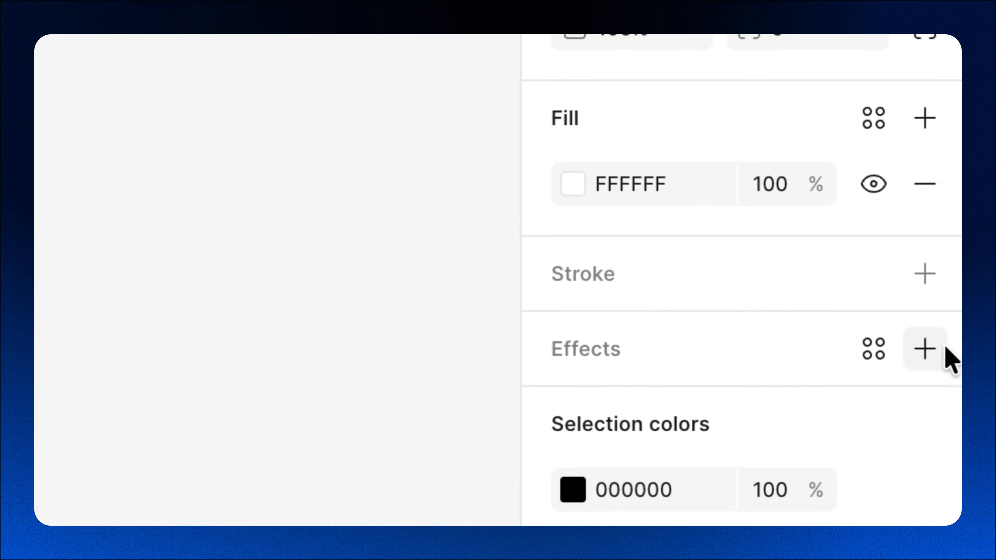
click(944, 349)
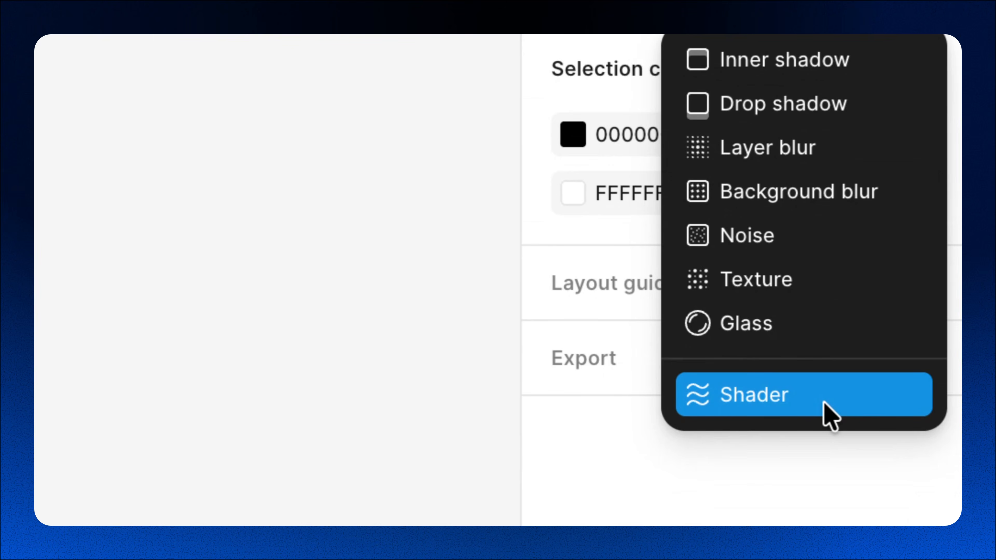
click(825, 407)
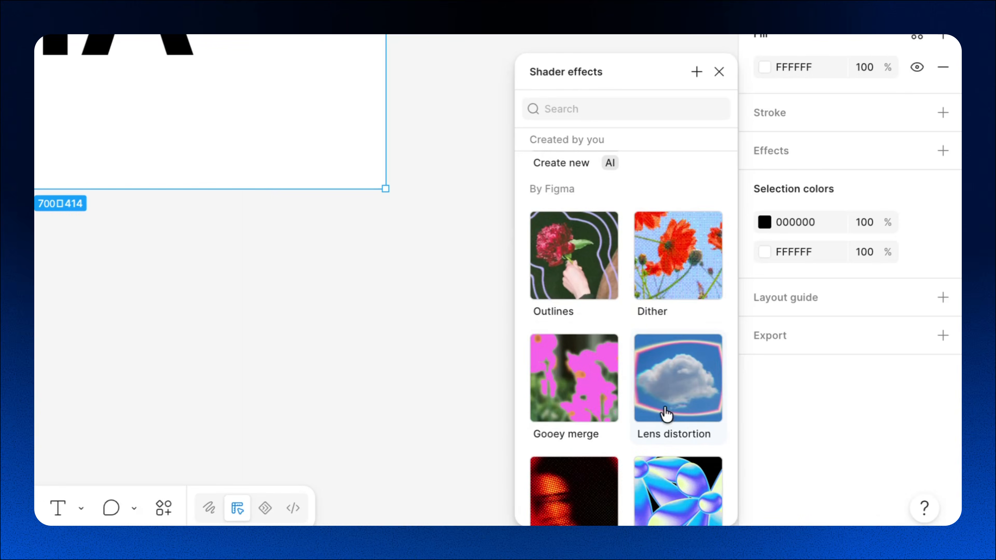
scroll(670, 404, down, 3)
scroll(679, 396, down, 2)
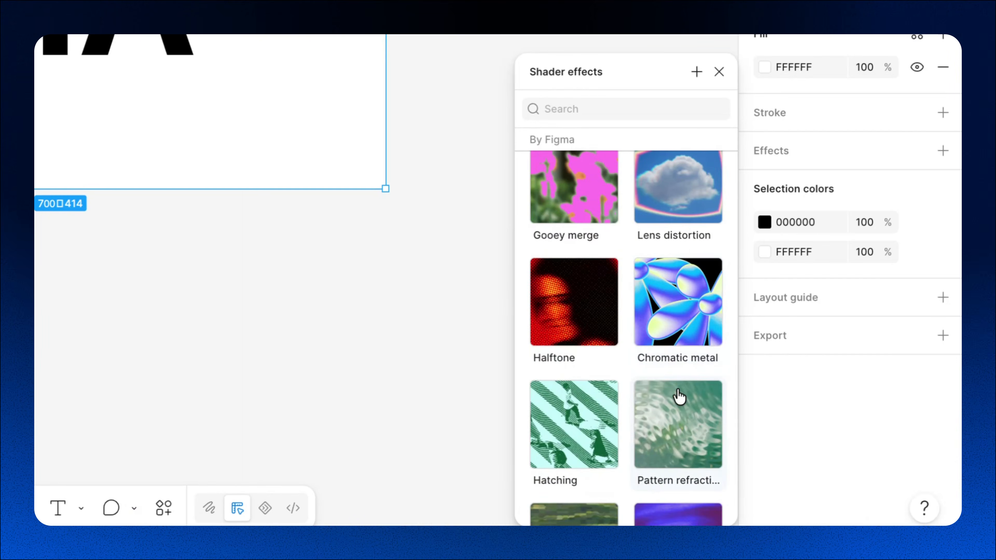
scroll(679, 396, down, 4)
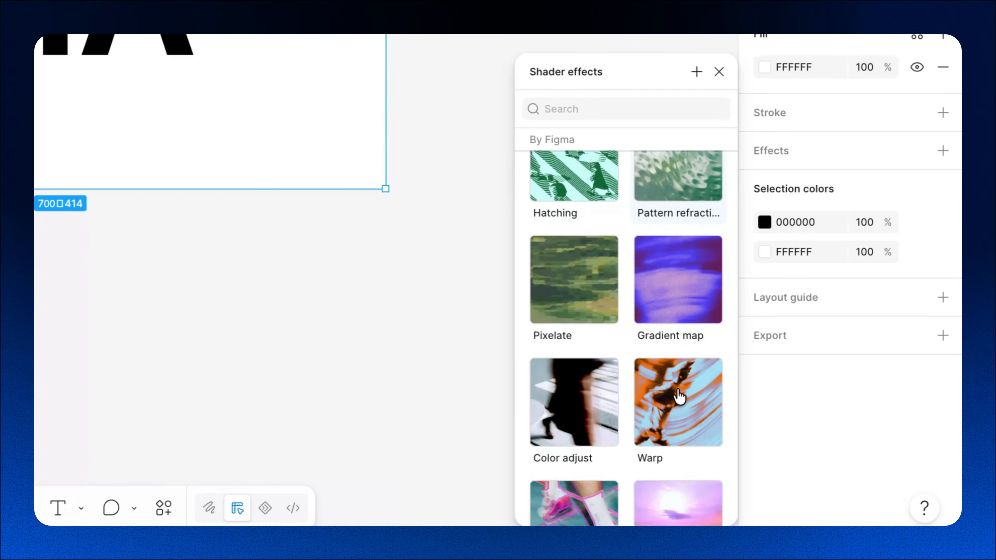
scroll(679, 396, up, 10)
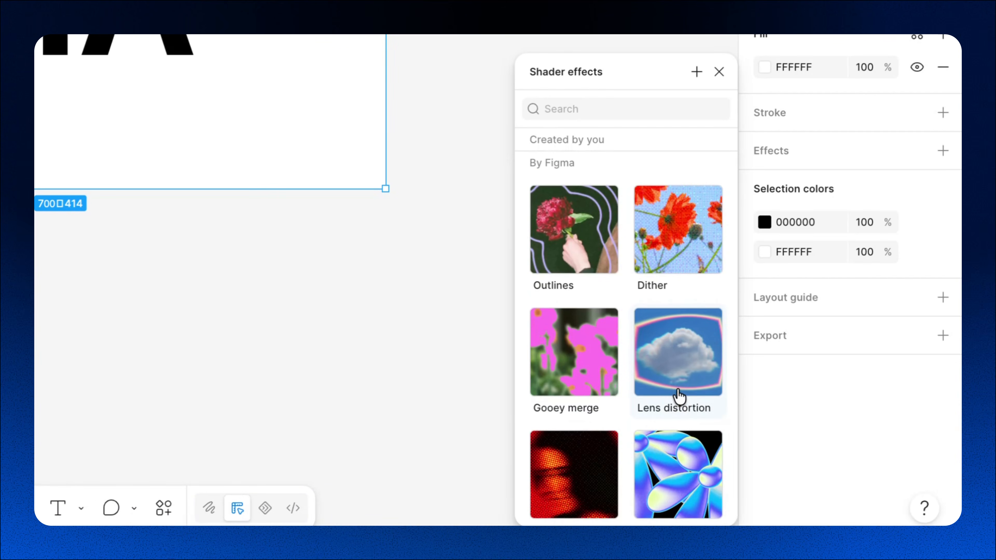
click(597, 271)
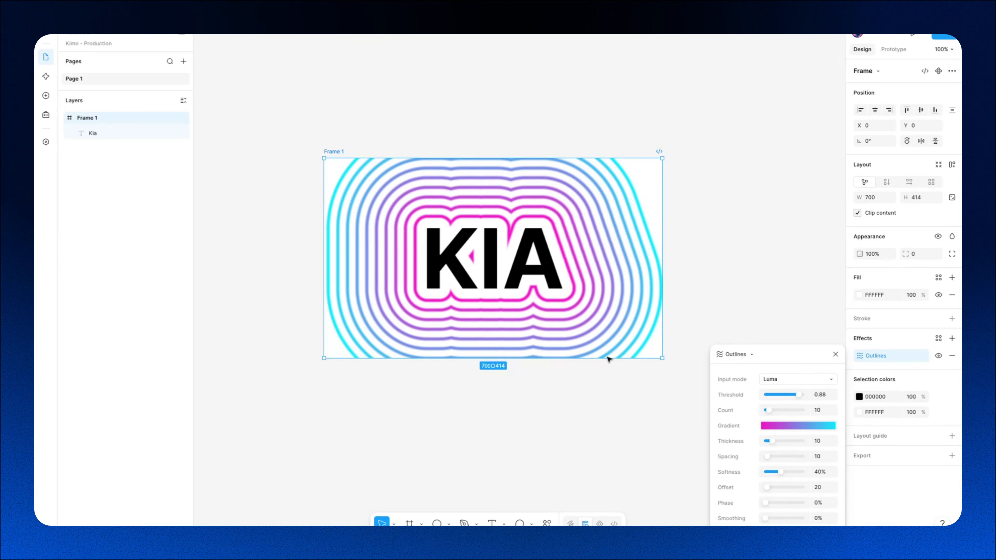
- Extend the KIA text in Frame 1 to the full first name
click(544, 257)
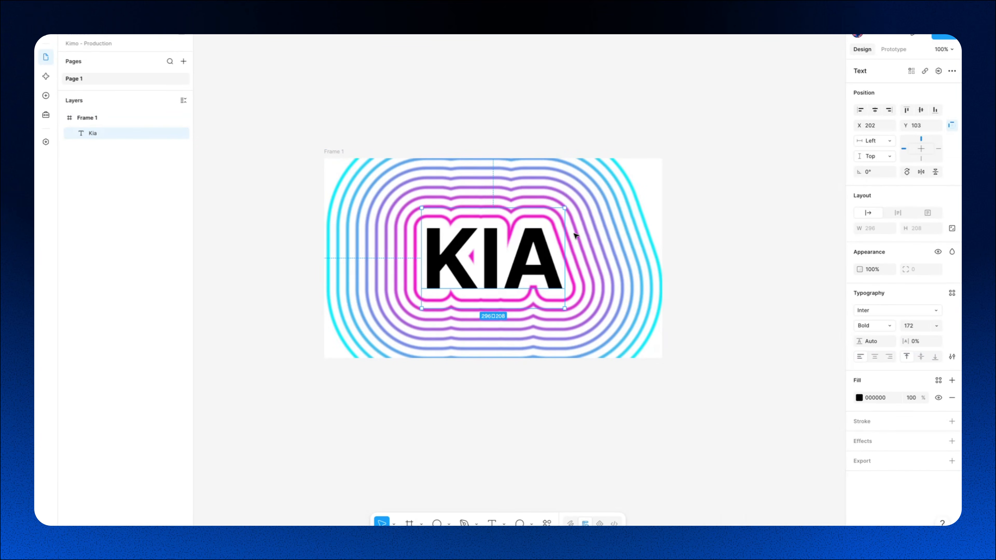
double_click(538, 244)
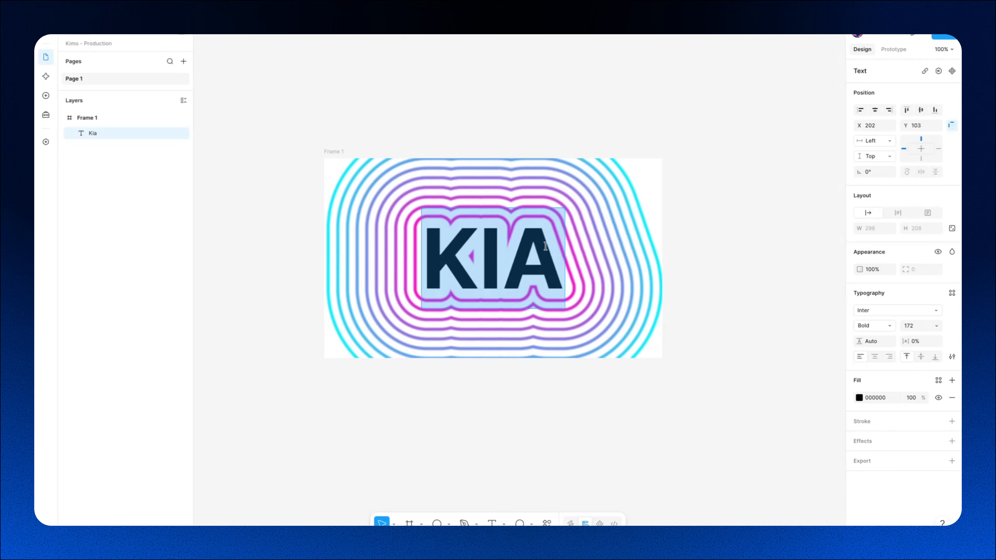
click(551, 248)
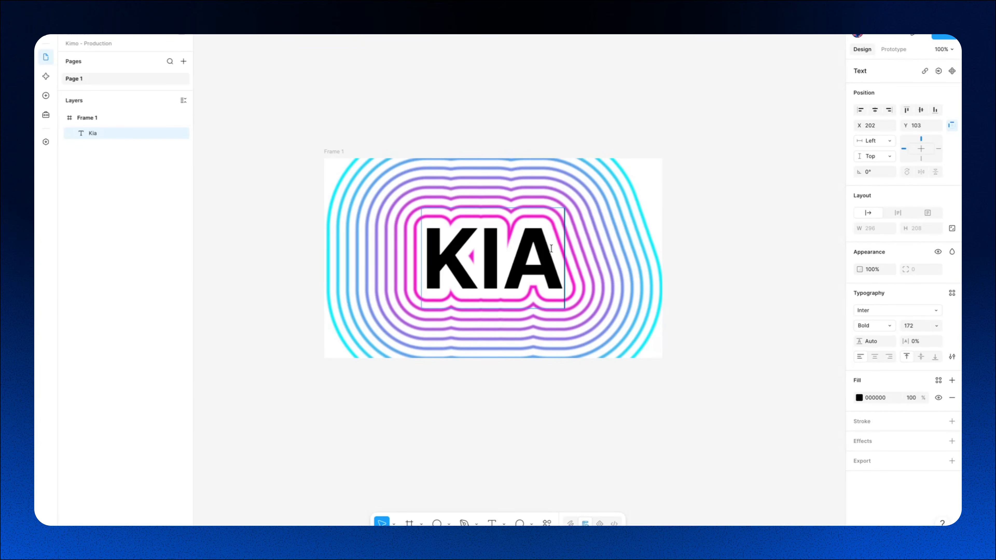
text(r)
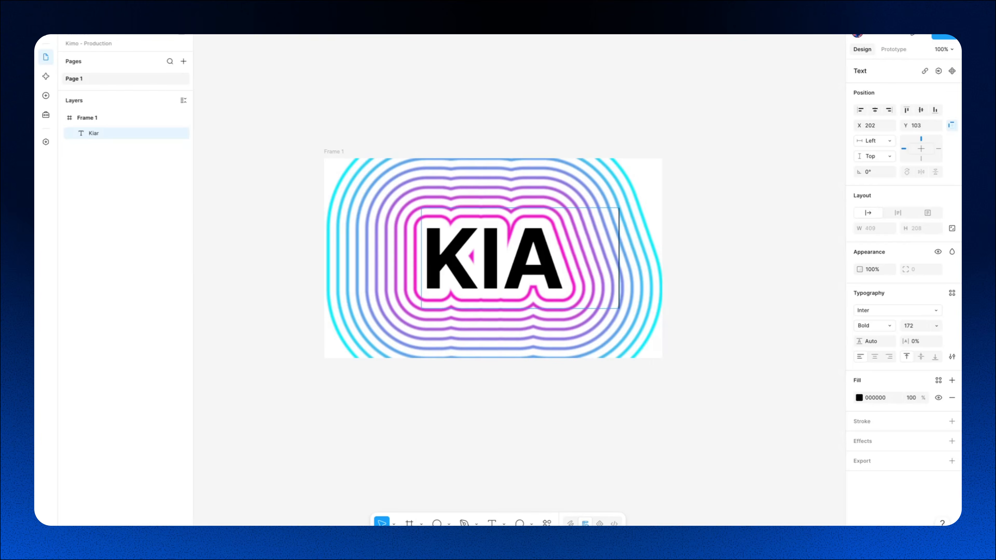
text(ash)
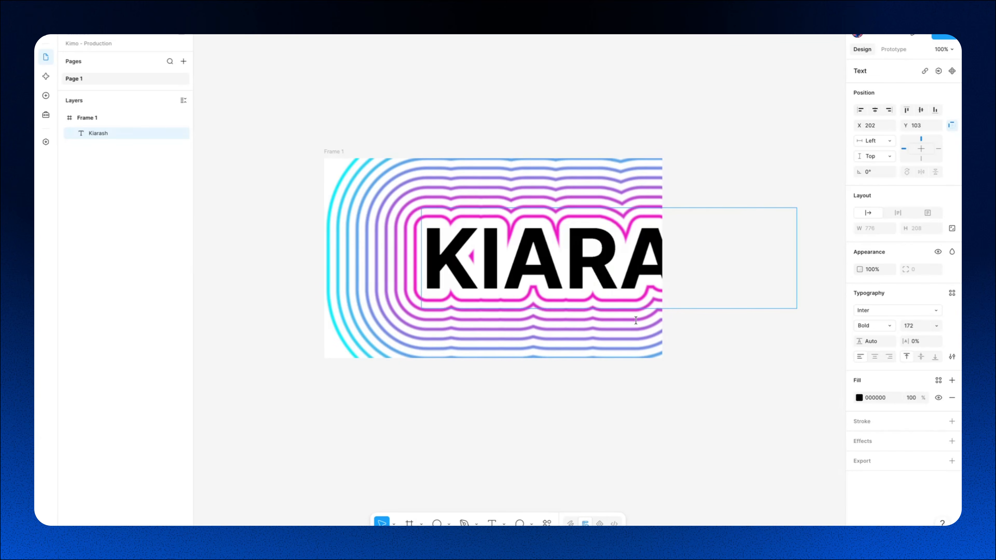
key(Escape)
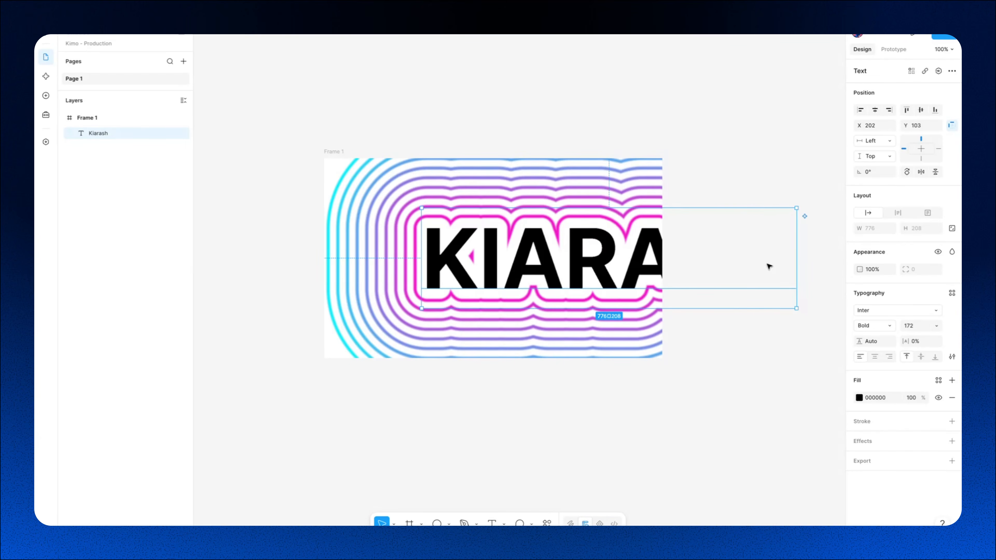
- Scale the extended text down proportionally to about 454 by 122 so it fits inside Frame 1
key(k)
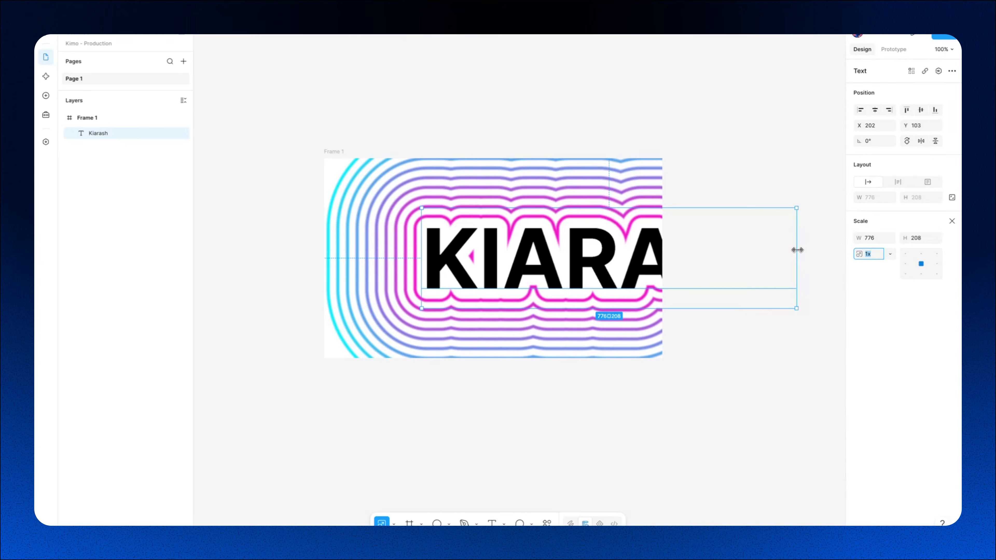
drag(797, 250, 641, 275)
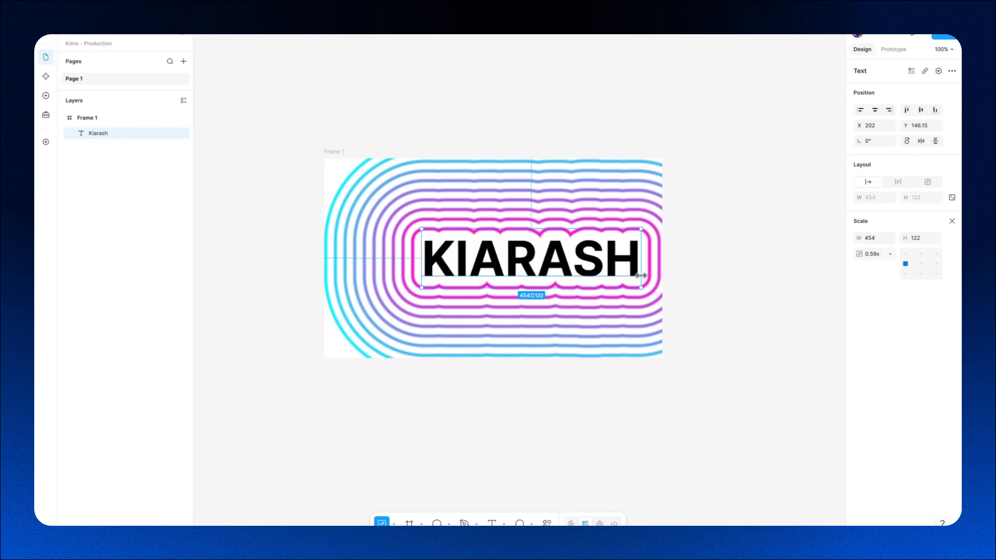
click(367, 187)
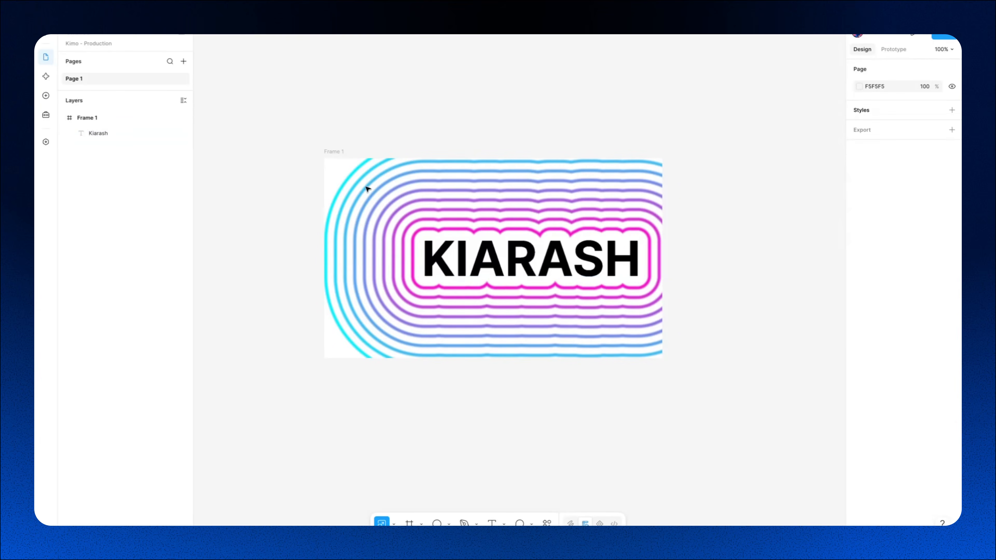
- Add a second shader effect, Pixel stretch, to Frame 1
click(341, 161)
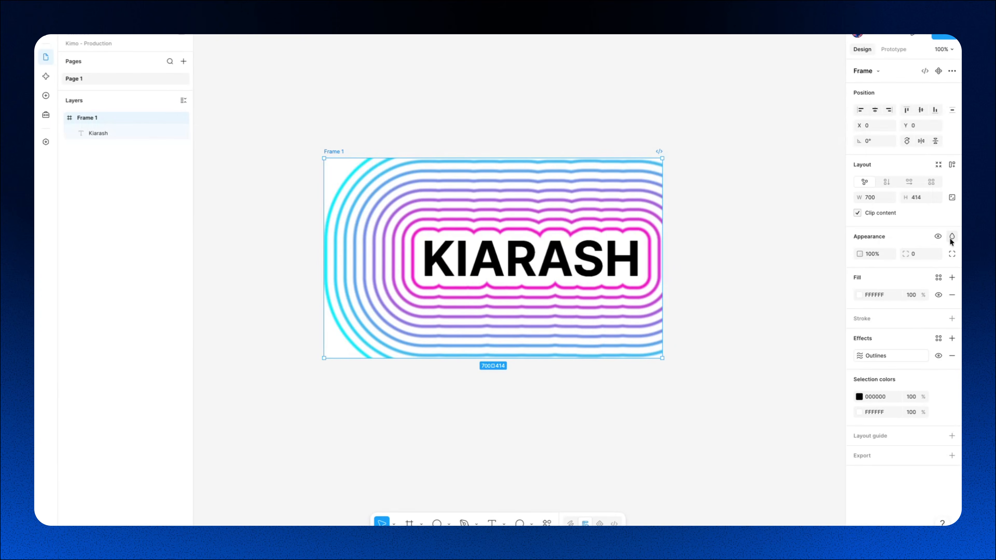
click(952, 338)
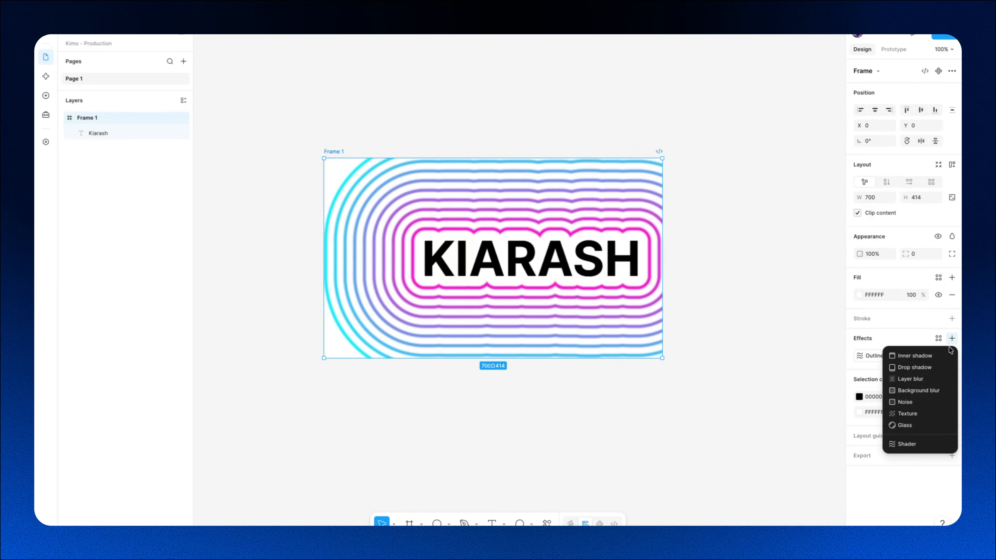
click(928, 446)
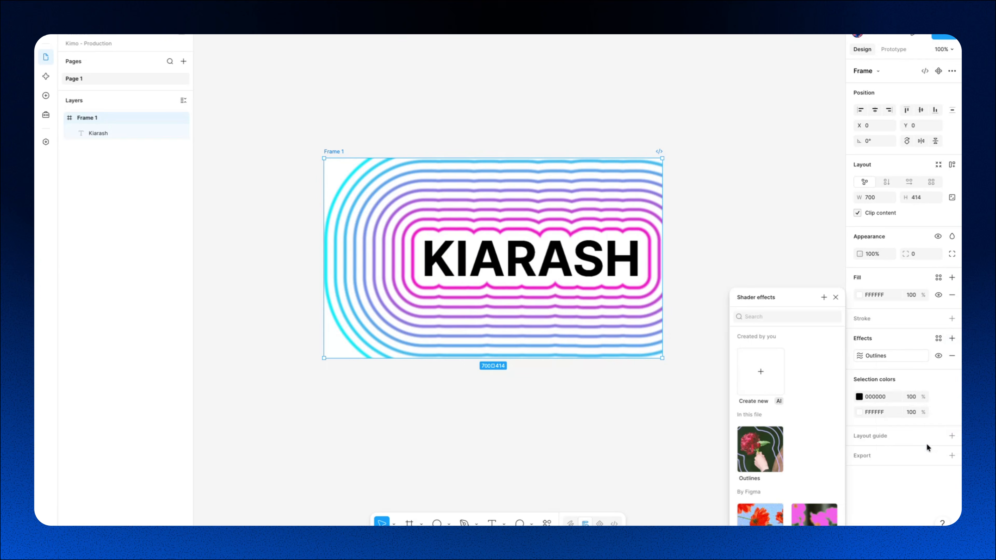
scroll(793, 443, down, 5)
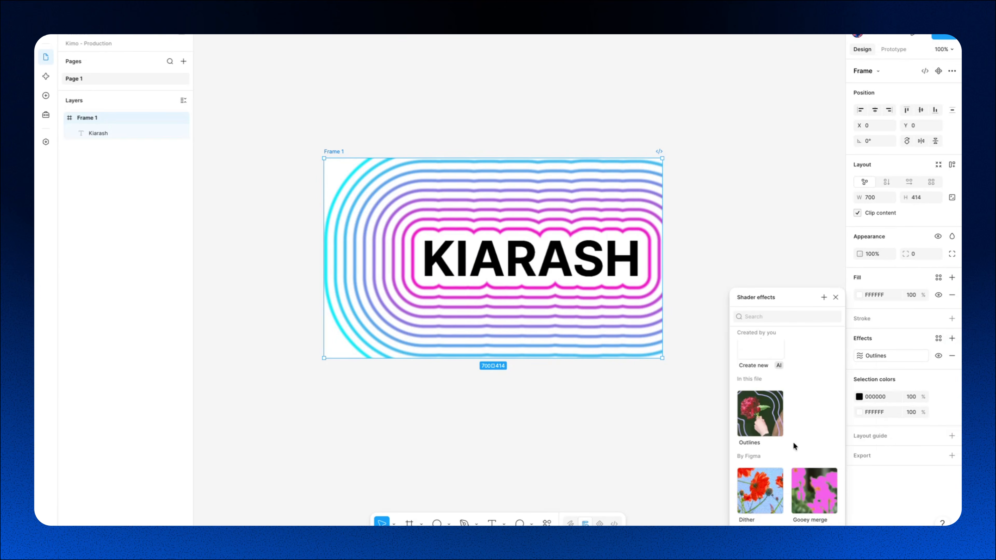
scroll(795, 447, down, 4)
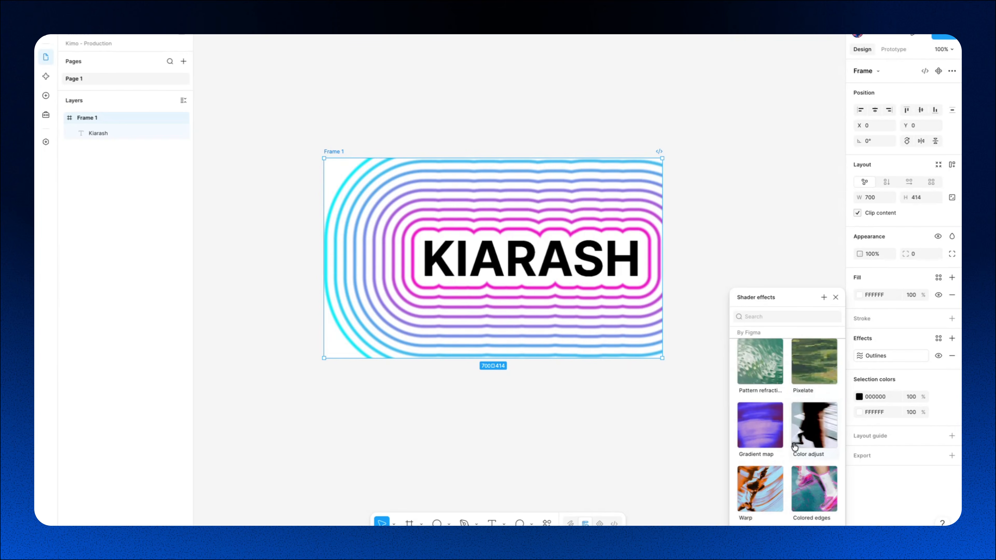
scroll(780, 407, down, 5)
scroll(781, 407, up, 3)
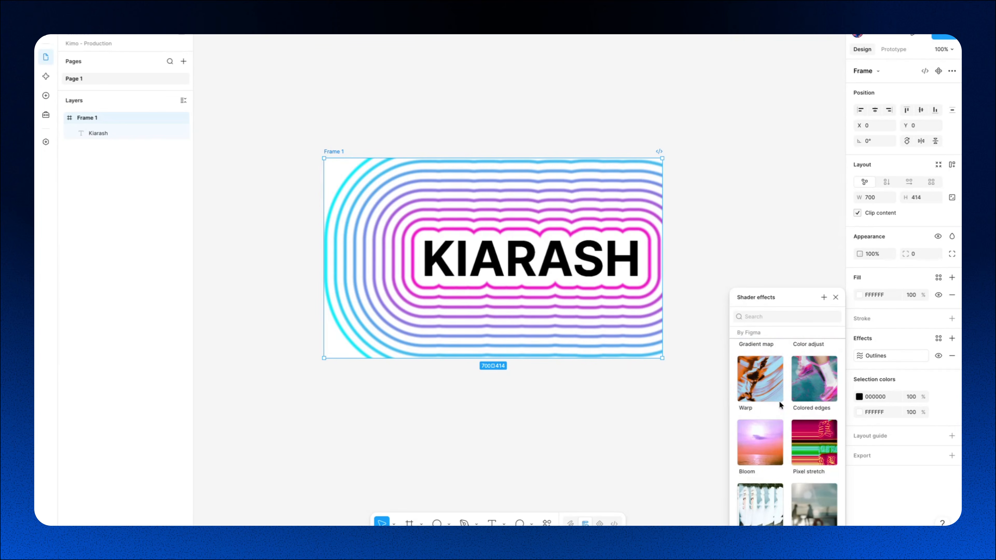
click(811, 439)
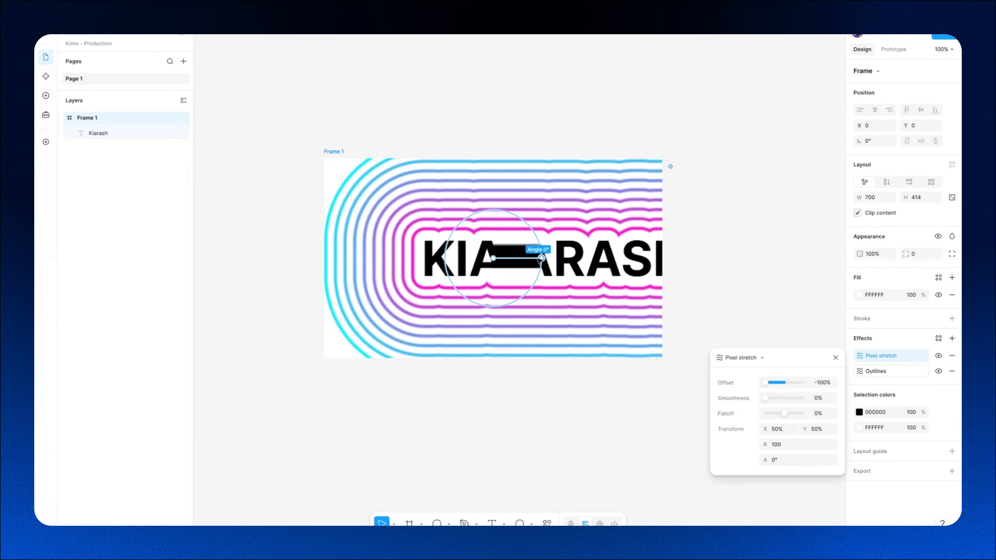
- Adjust the Pixel stretch to a radius of about 220 and an angle of about -21°, and toggle the effect's visibility off and on
drag(542, 259, 622, 259)
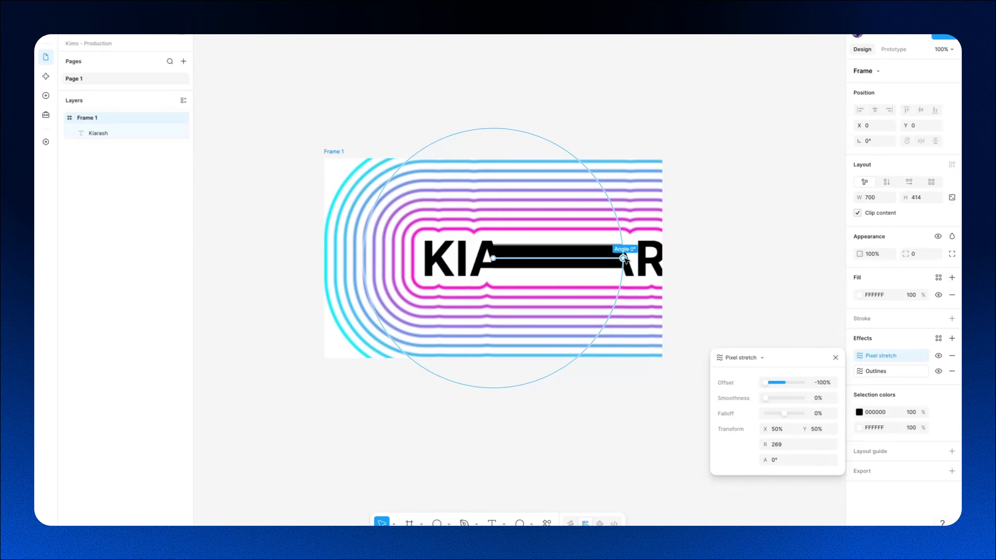
drag(623, 259, 601, 311)
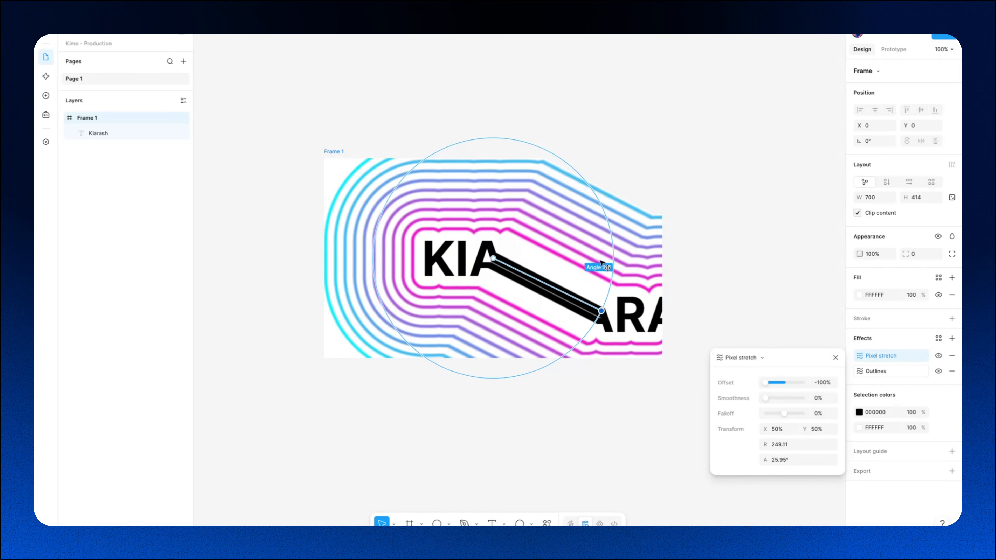
drag(601, 261, 593, 220)
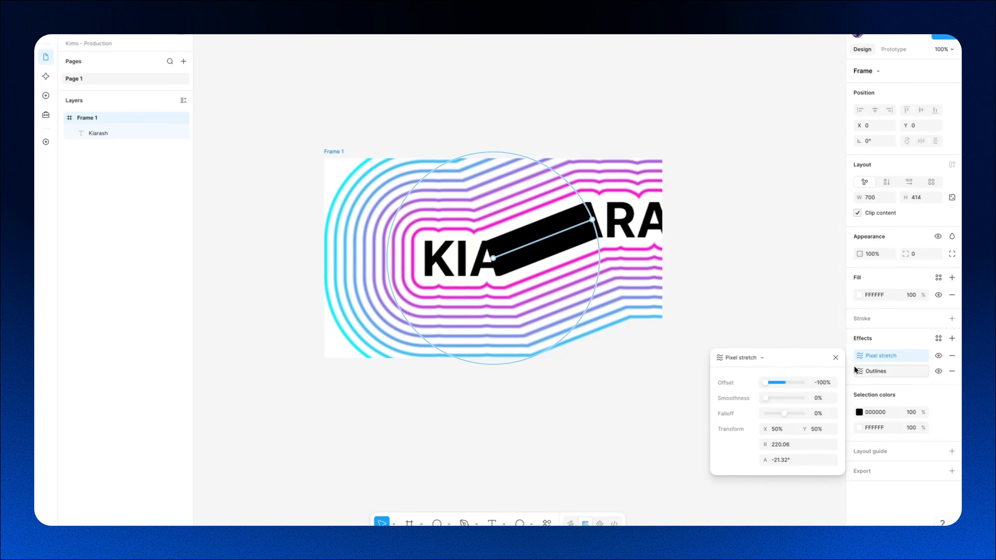
click(938, 355)
click(938, 355)
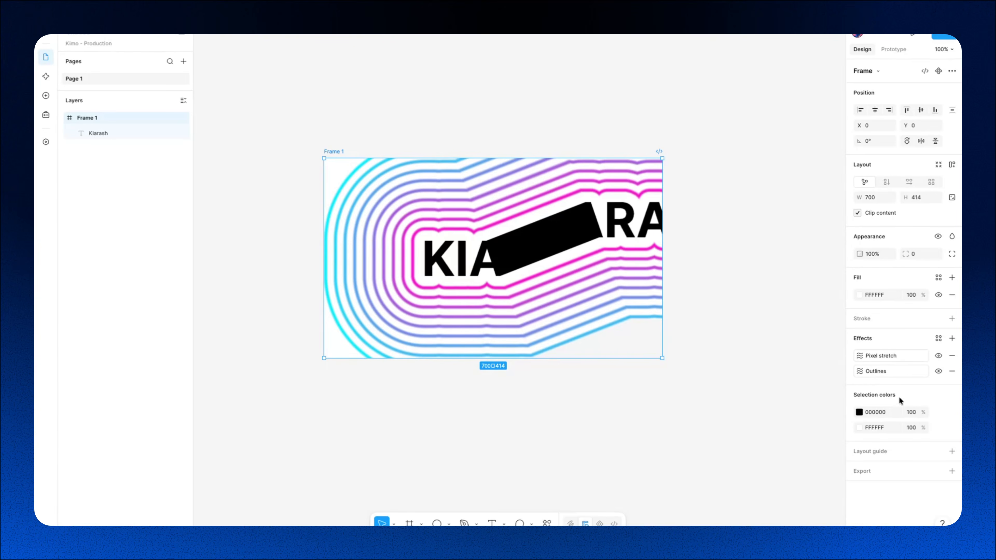
- Open the Figma agent's prompt for creating a custom shader effect on Frame 1, and leave it unsent
click(952, 338)
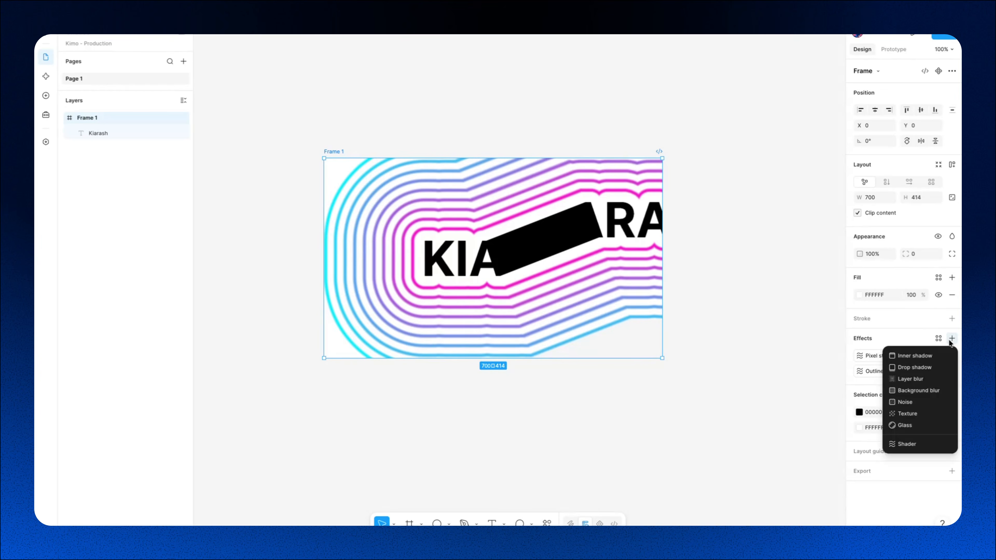
click(928, 448)
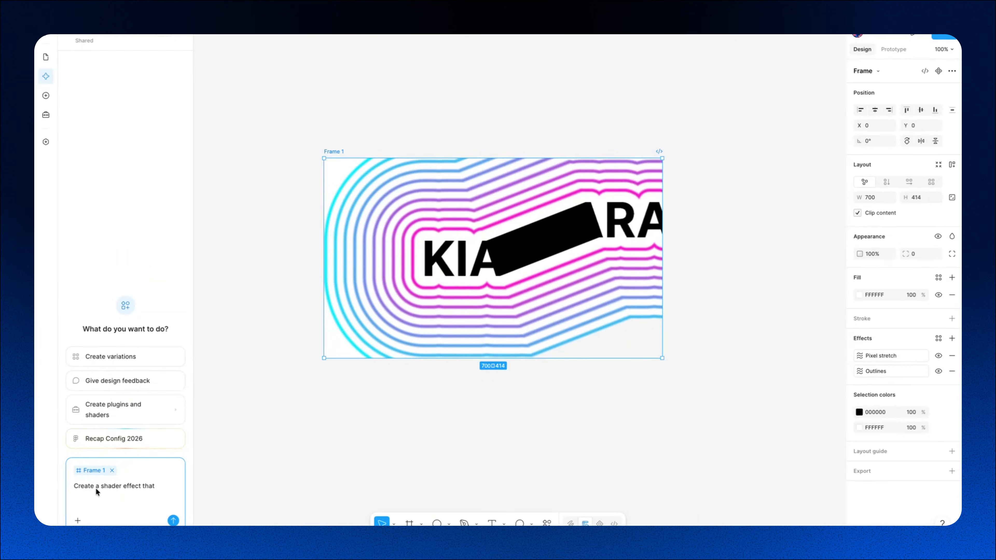
click(66, 36)
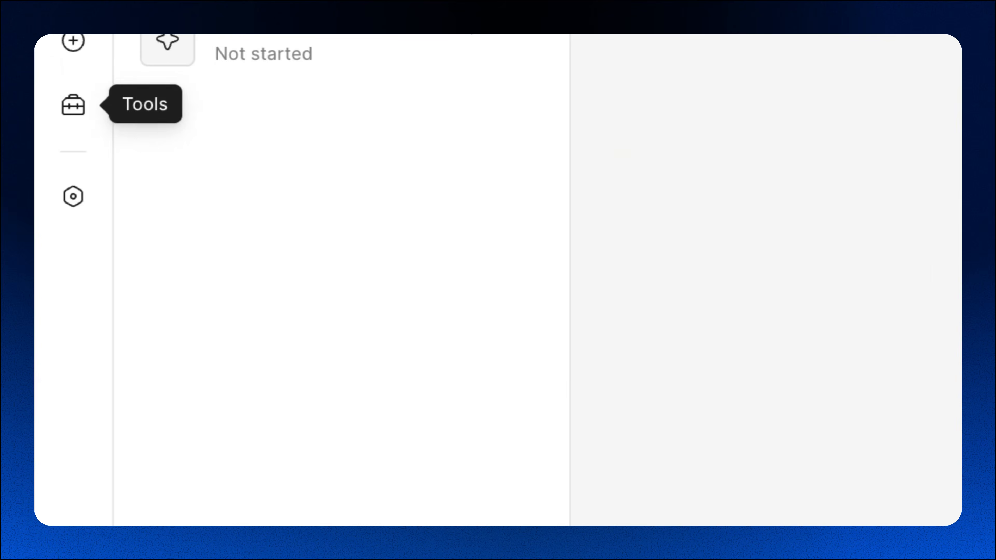
- Open the Tools library and check the plugins and widgets offered among the Actions
click(76, 103)
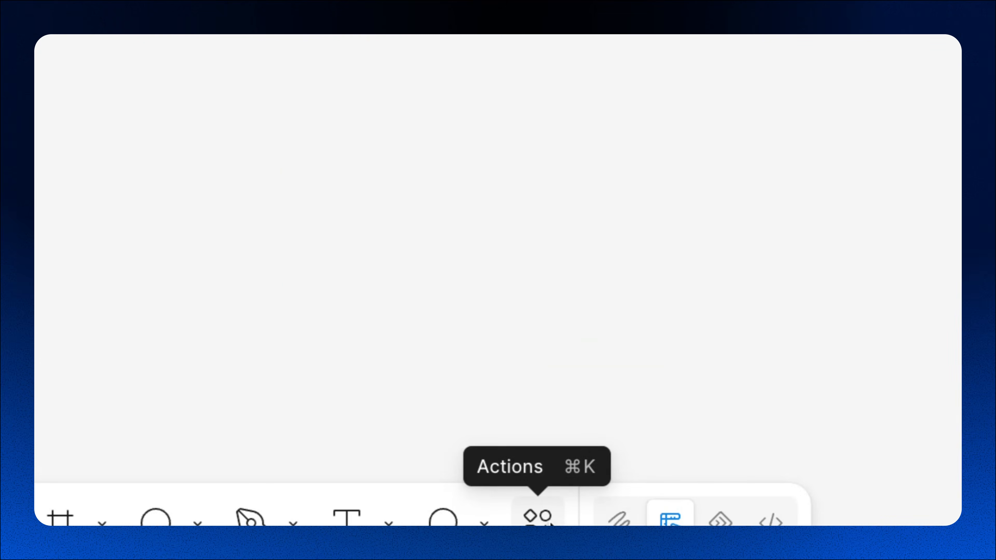
click(540, 510)
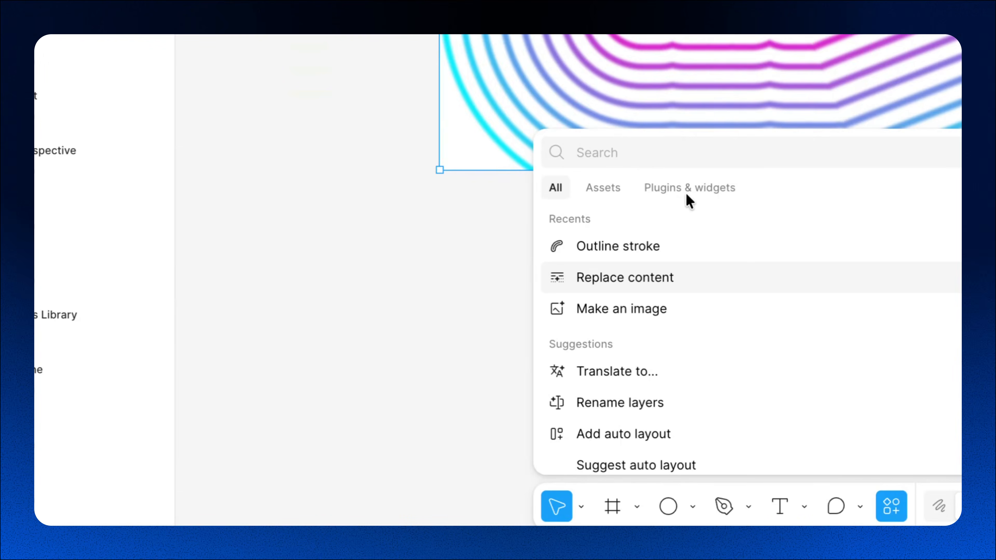
click(688, 192)
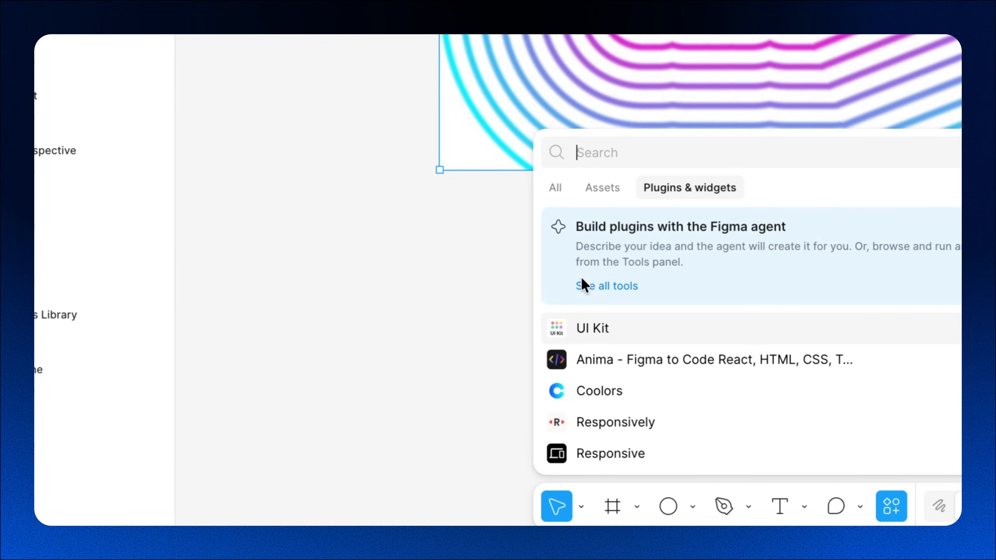
click(441, 273)
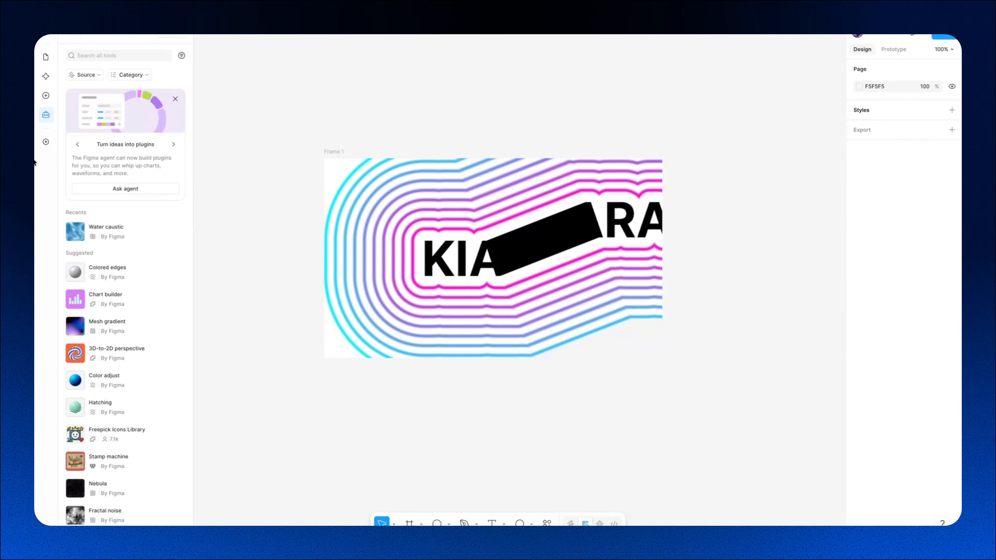
- Browse the recent and suggested tools in the Tools library, including the Water caustic shader's details
mouse_move(156, 242)
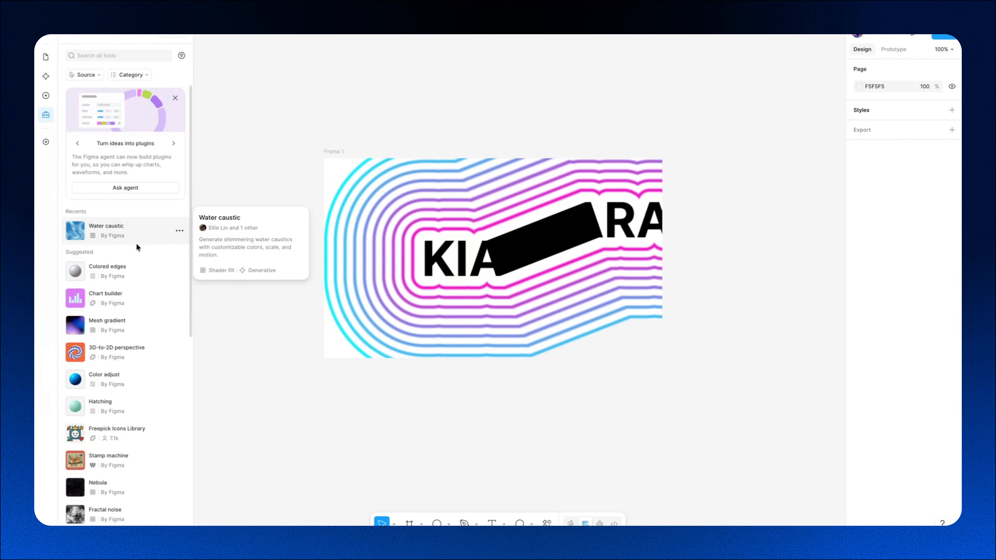
scroll(136, 245, down, 3)
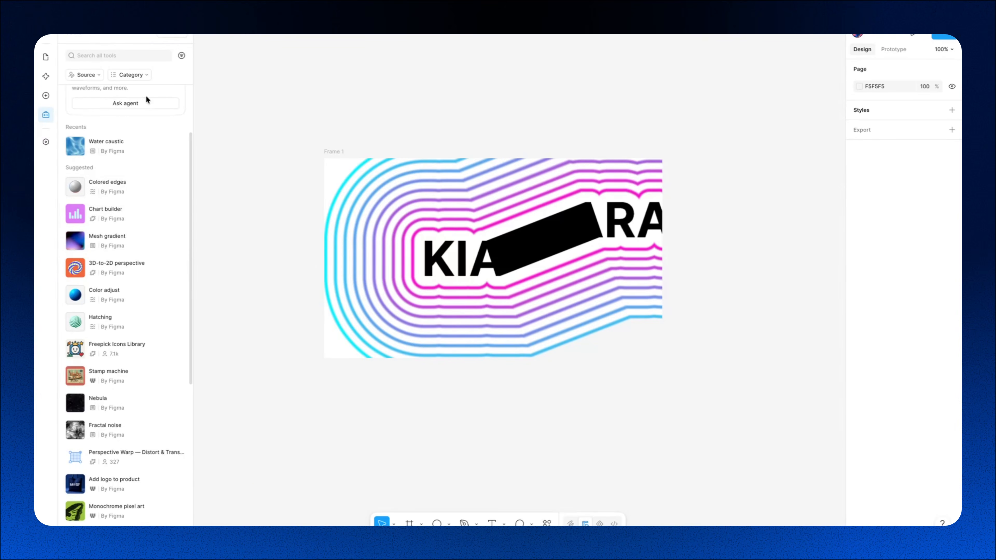
scroll(113, 204, up, 1)
scroll(114, 206, up, 3)
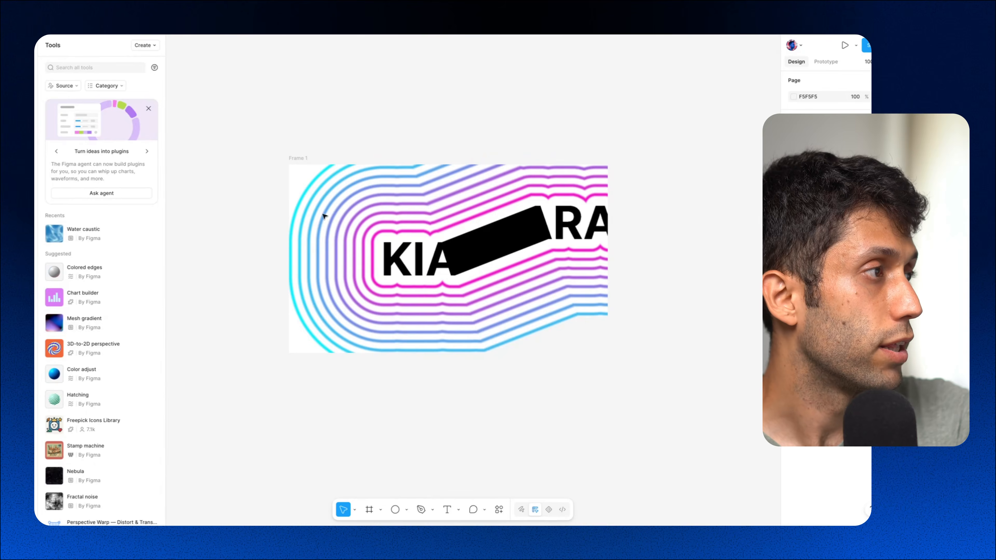
scroll(116, 270, down, 1)
scroll(115, 270, down, 12)
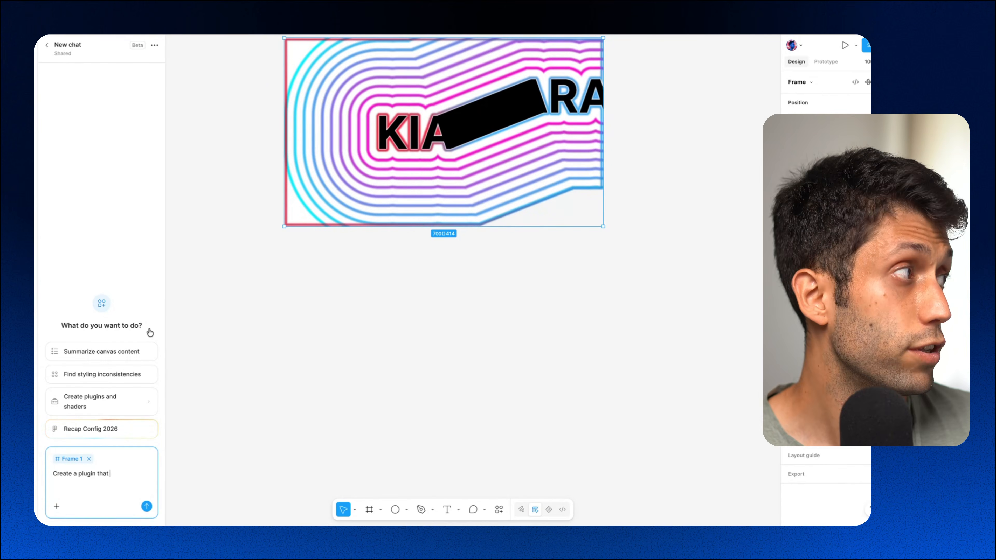
- Send the agent the prompt "Create a plugin that" with Frame 1 attached, and return to the list of chats
click(54, 46)
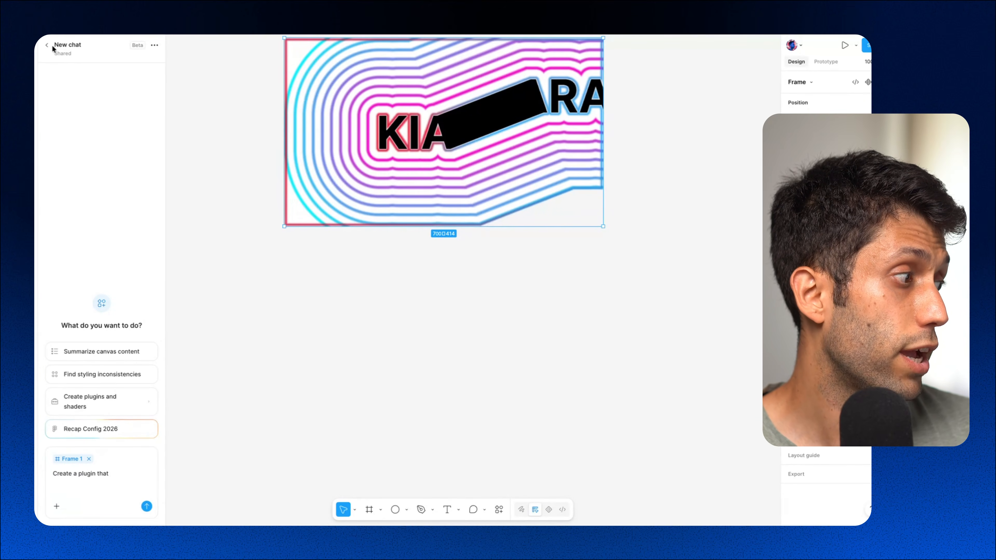
click(146, 507)
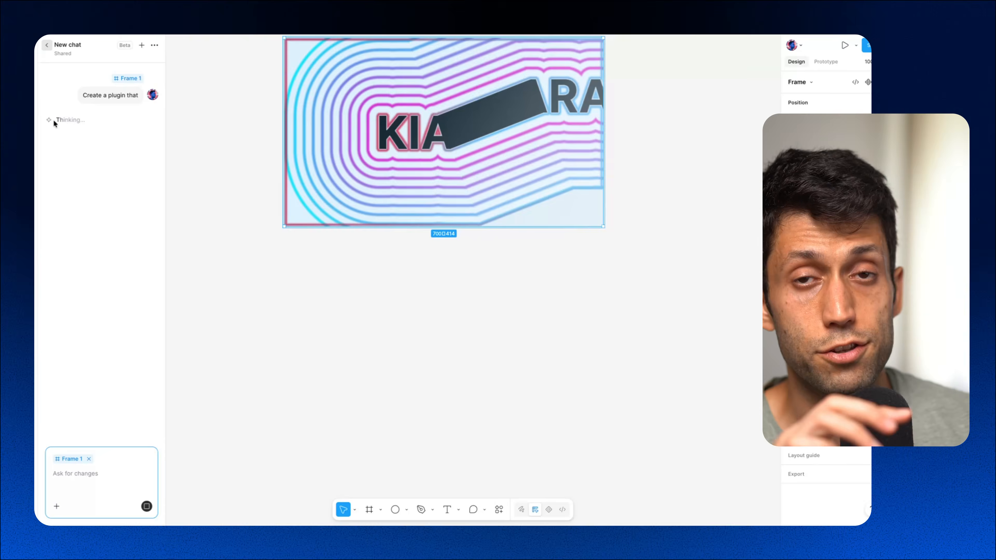
click(47, 44)
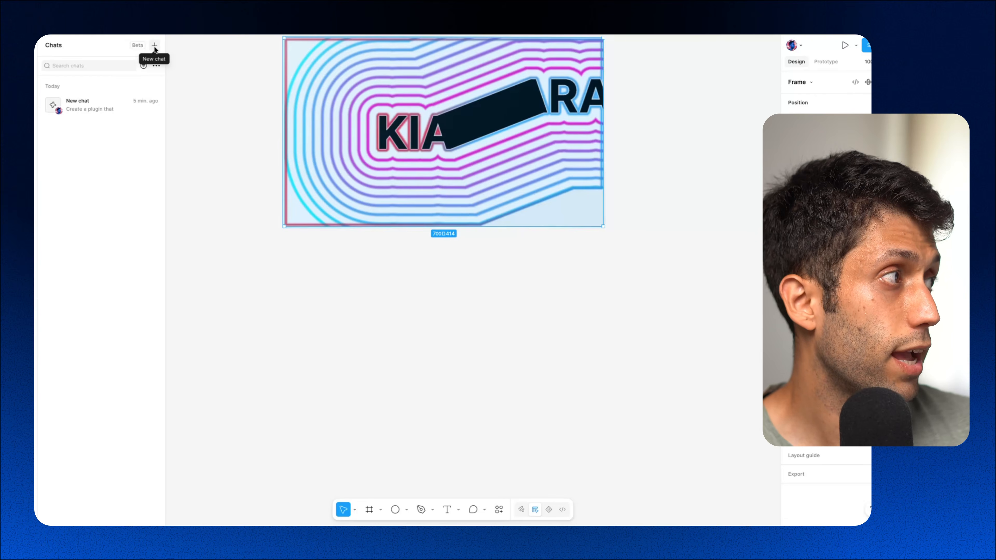
- Examine the plugin chat's access options for shared or private use and link copying, leaving them as they are
right_click(83, 99)
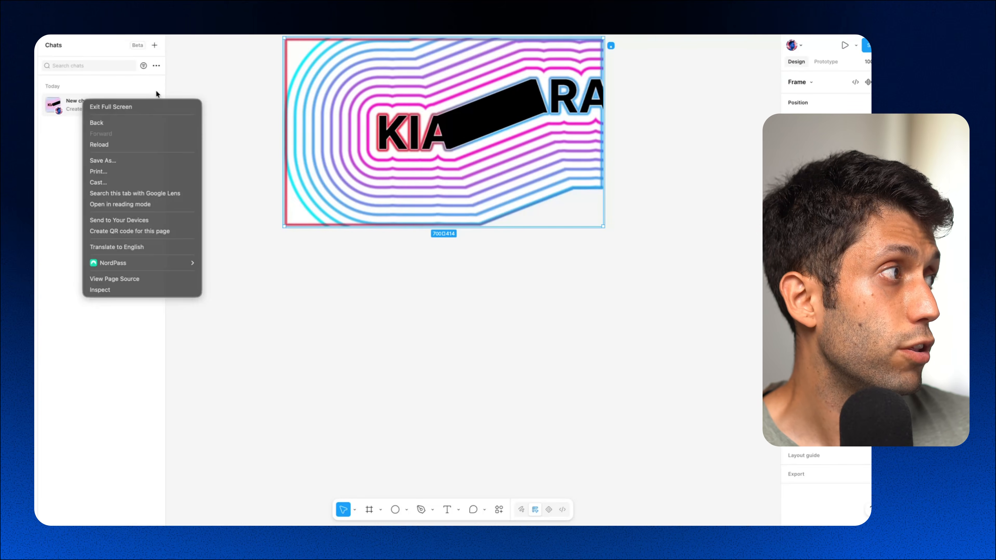
click(157, 92)
click(153, 98)
mouse_move(163, 121)
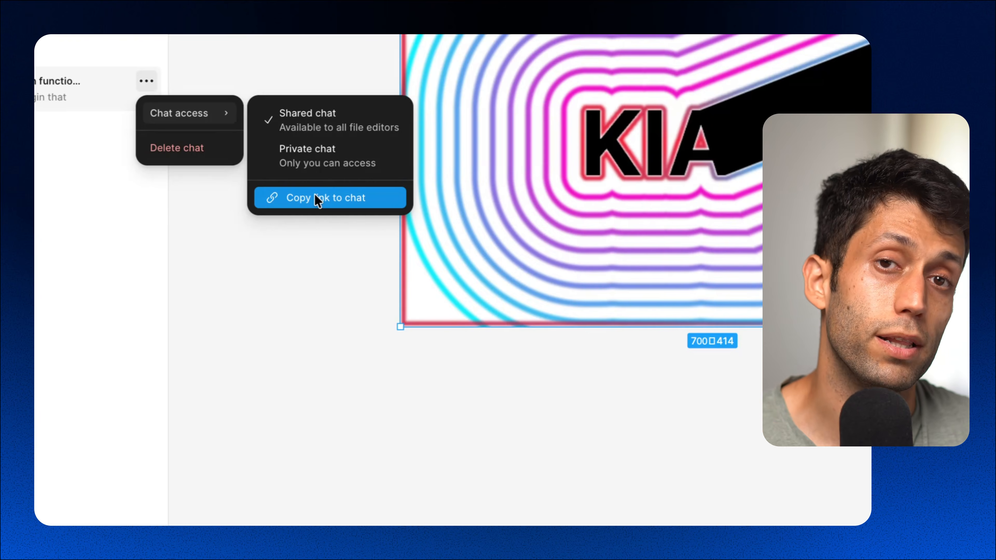
click(310, 272)
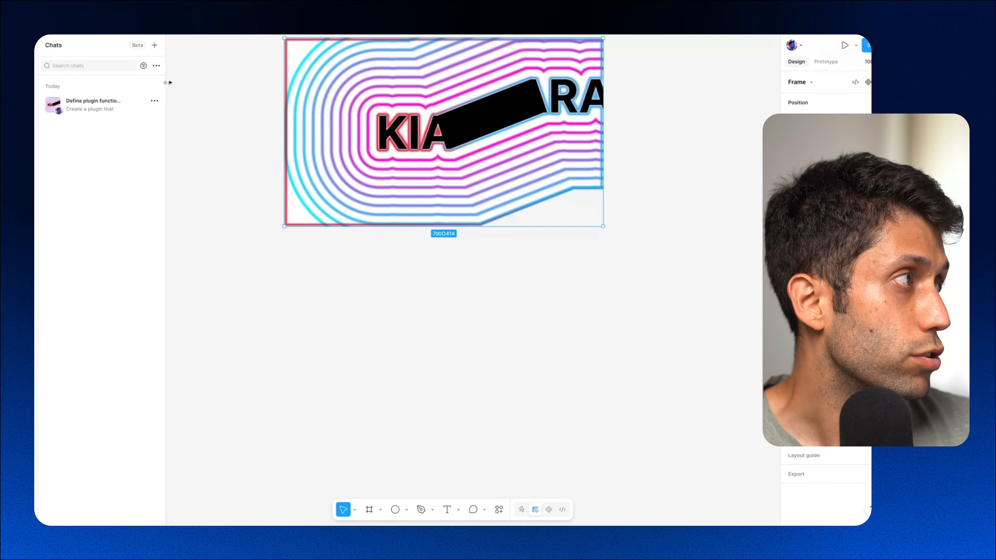